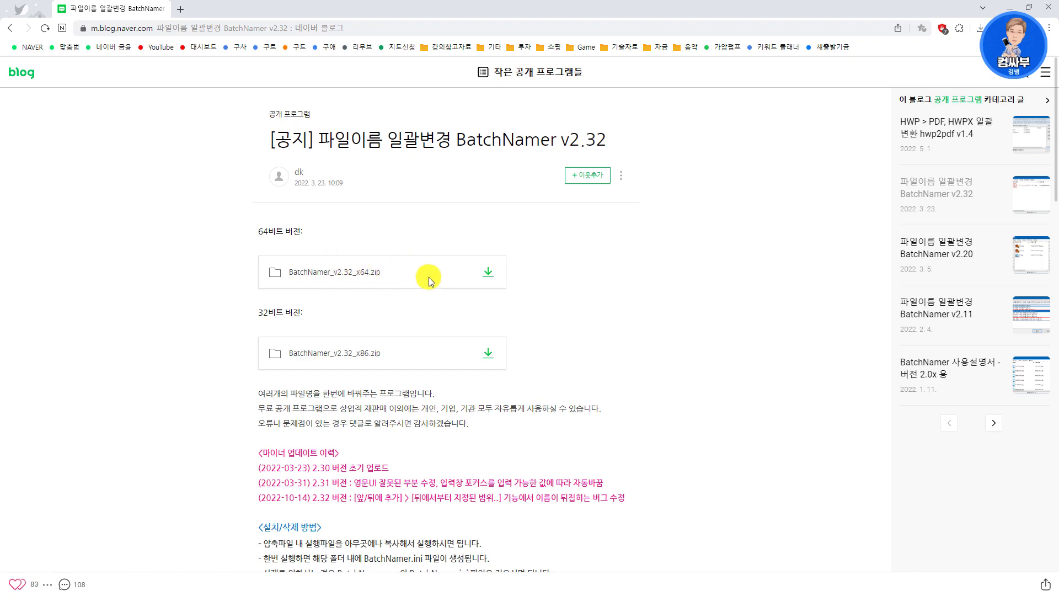
Download the 64-bit archive BatchNamer_v2.32_x64.zip from the blog post and save it to the desktop
left_click(488, 271)
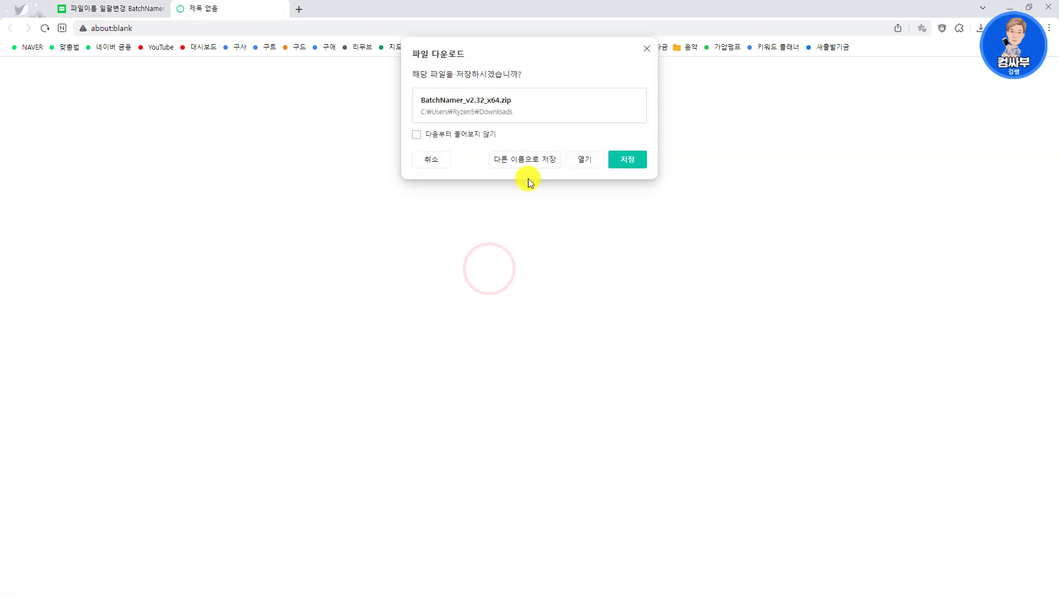
left_click(534, 162)
left_click(632, 423)
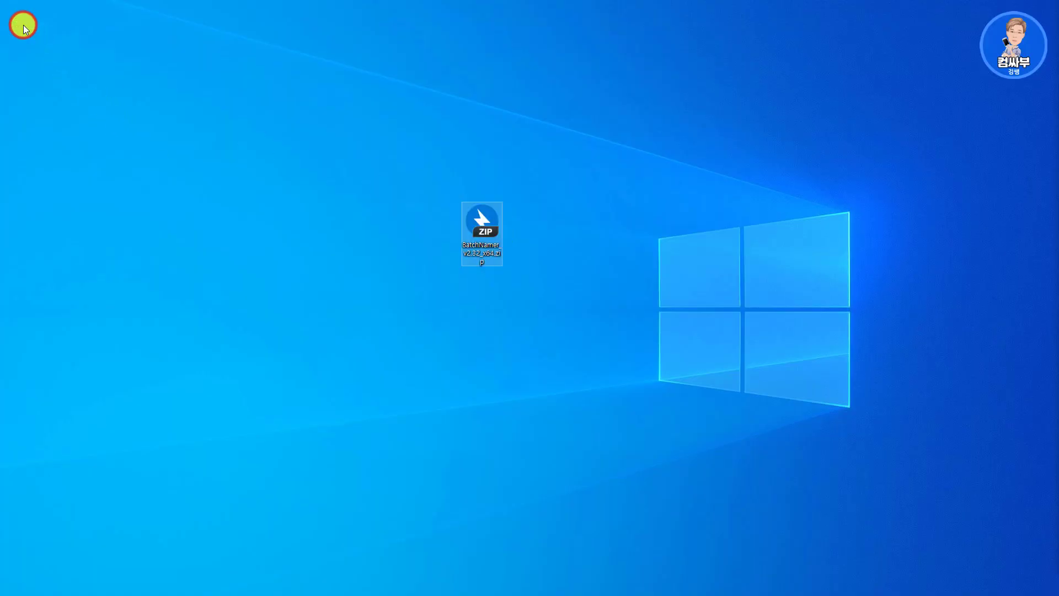
Extract the desktop archive into its own BatchNamer_v2.32_x64 folder and delete the zip file
right_click(483, 216)
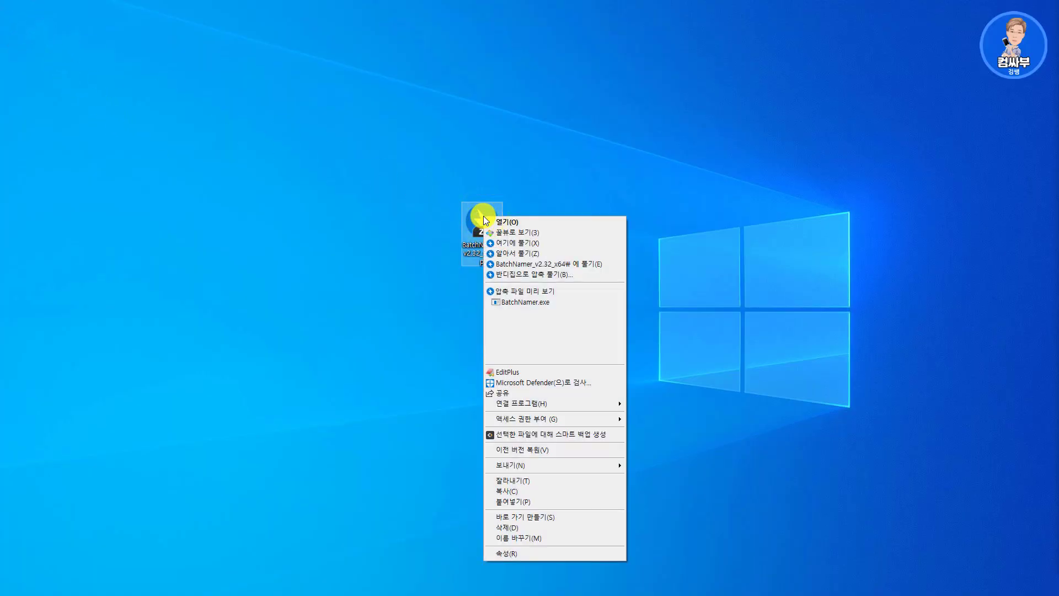
left_click(570, 264)
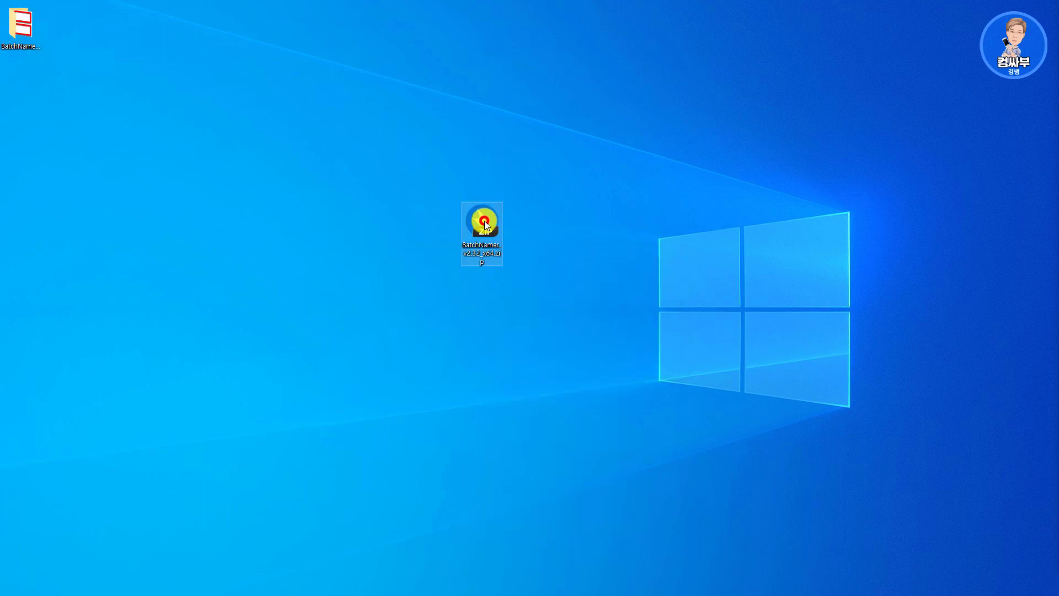
left_click(485, 221)
key("Delete")
Open the extracted BatchNamer folder and run BatchNamer.exe, allowing it past the Windows SmartScreen block
left_click_drag(20, 25, 518, 220)
double_click(518, 221)
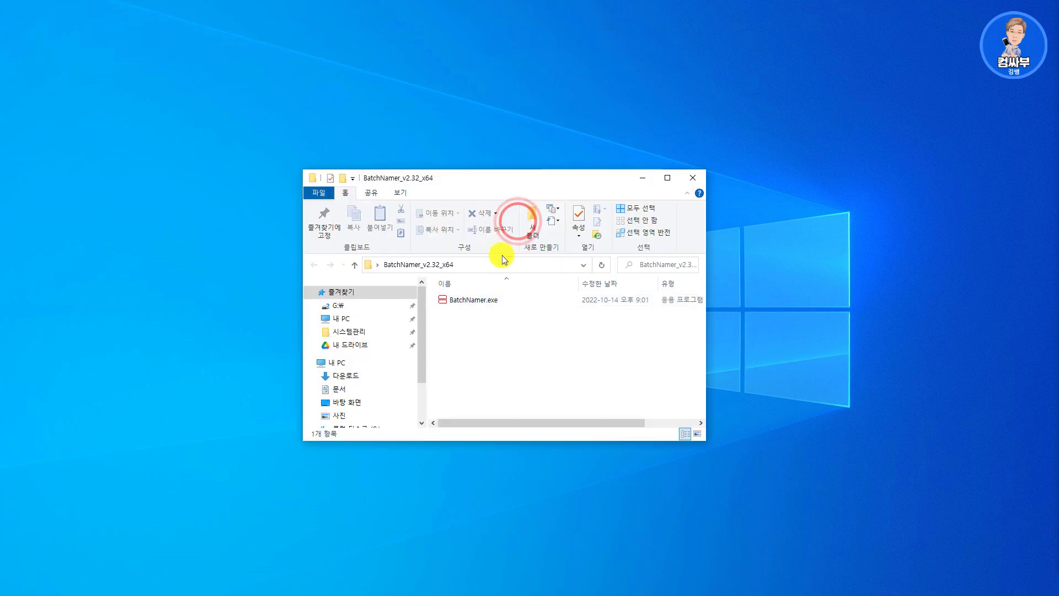
left_click(481, 302)
double_click(481, 302)
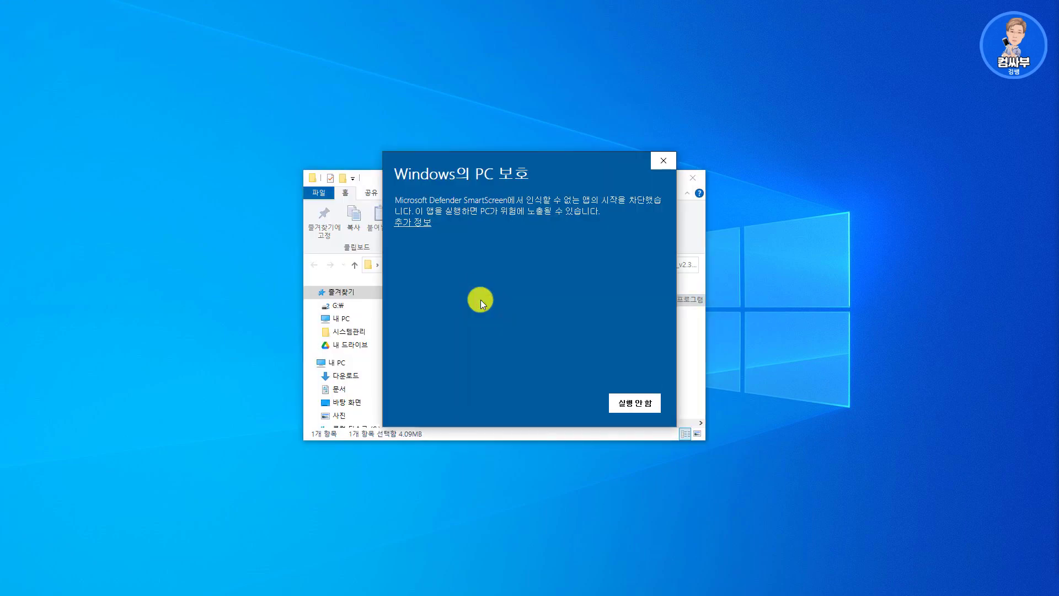
left_click(413, 223)
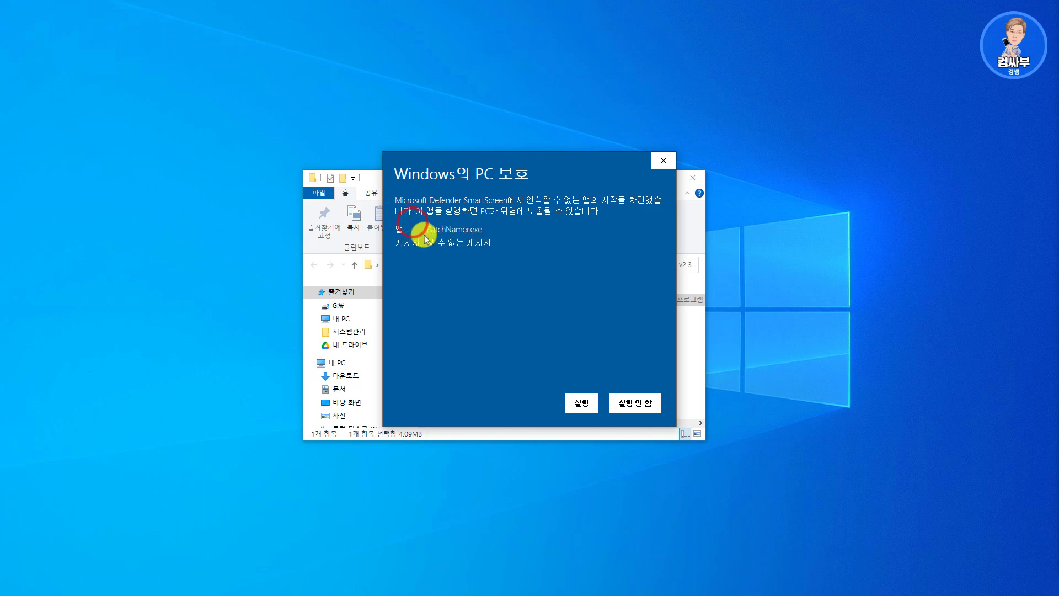
left_click(577, 403)
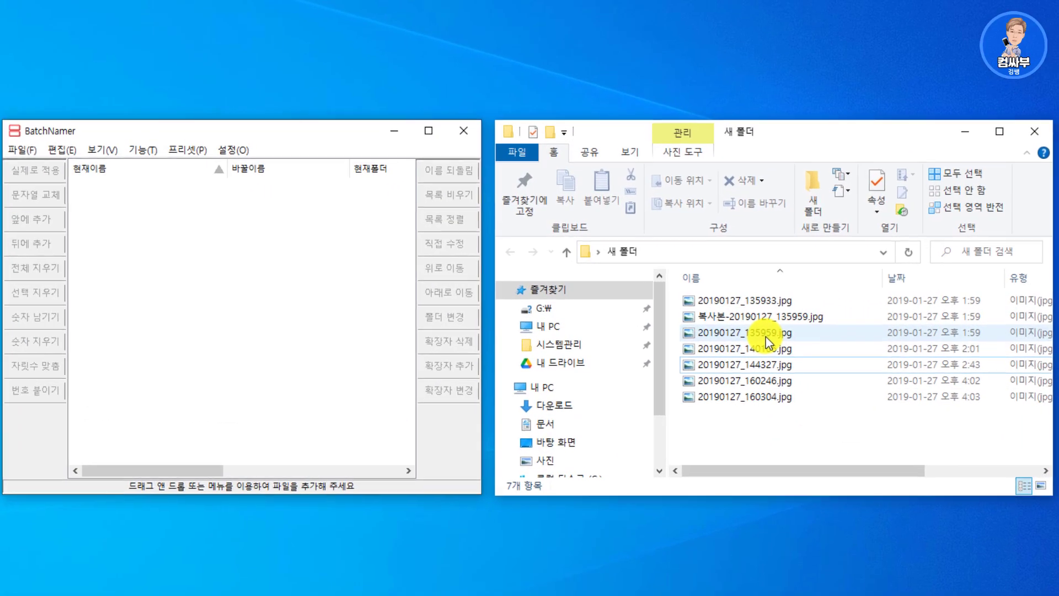
Load all photos from 새 폴더 into BatchNamer and replace 2019 with 2020 in their names, applied to copies that preserve the originals
key("ctrl+a")
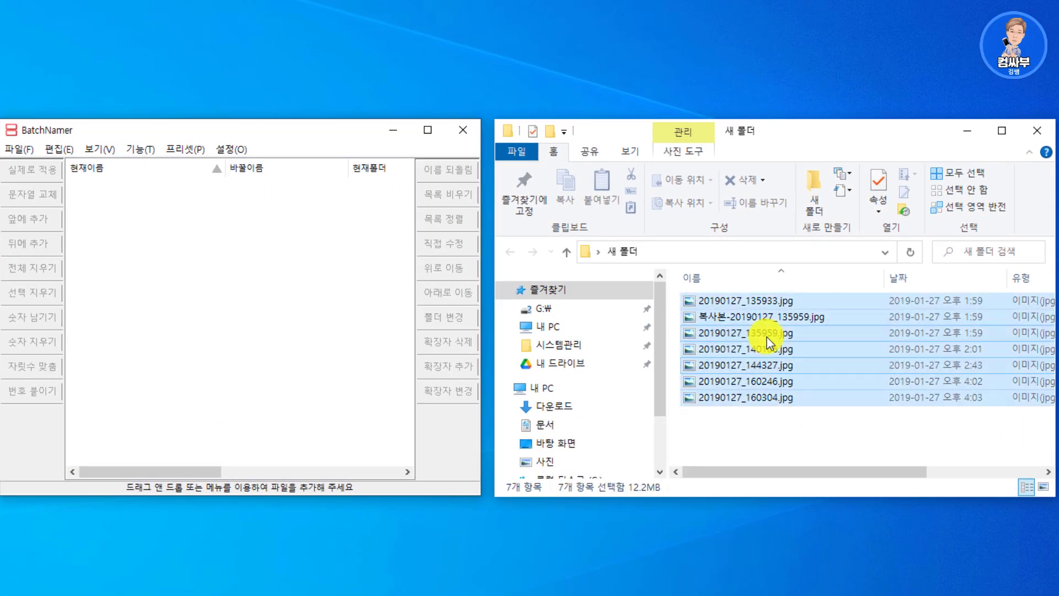
left_click_drag(752, 305, 198, 286)
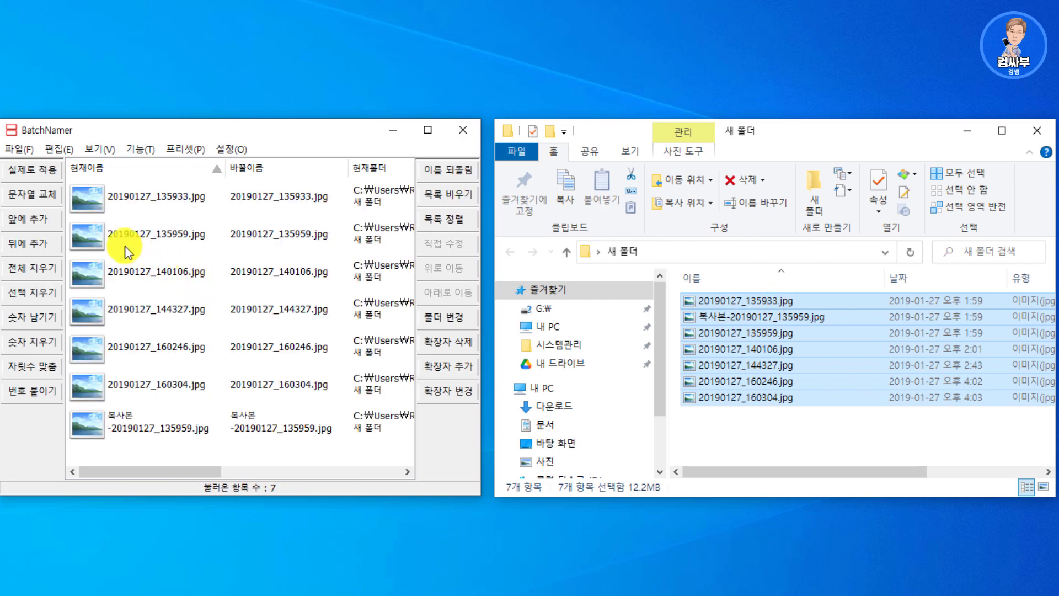
left_click(32, 202)
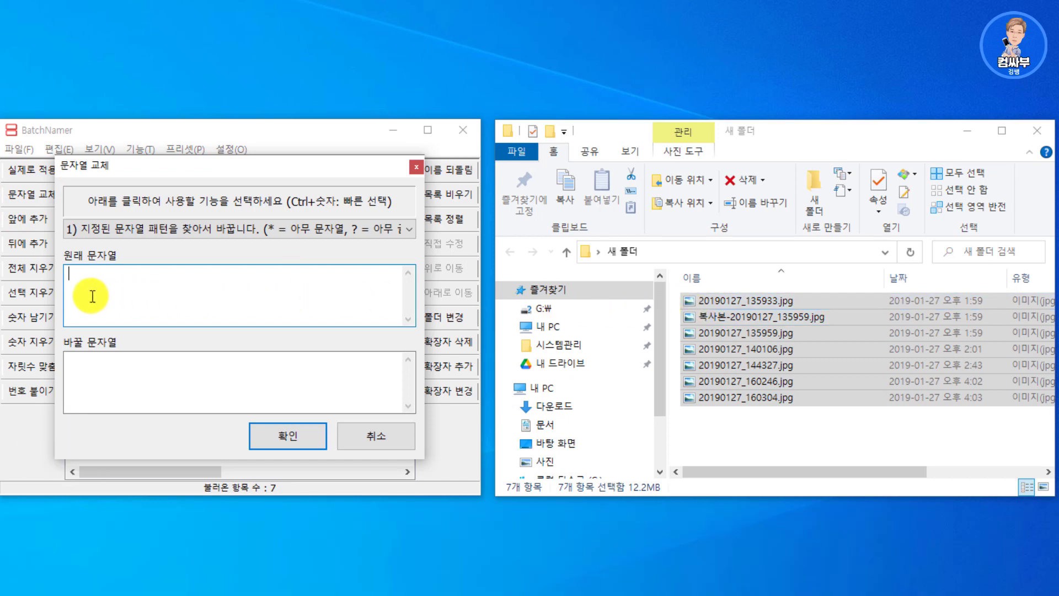
left_click(91, 296)
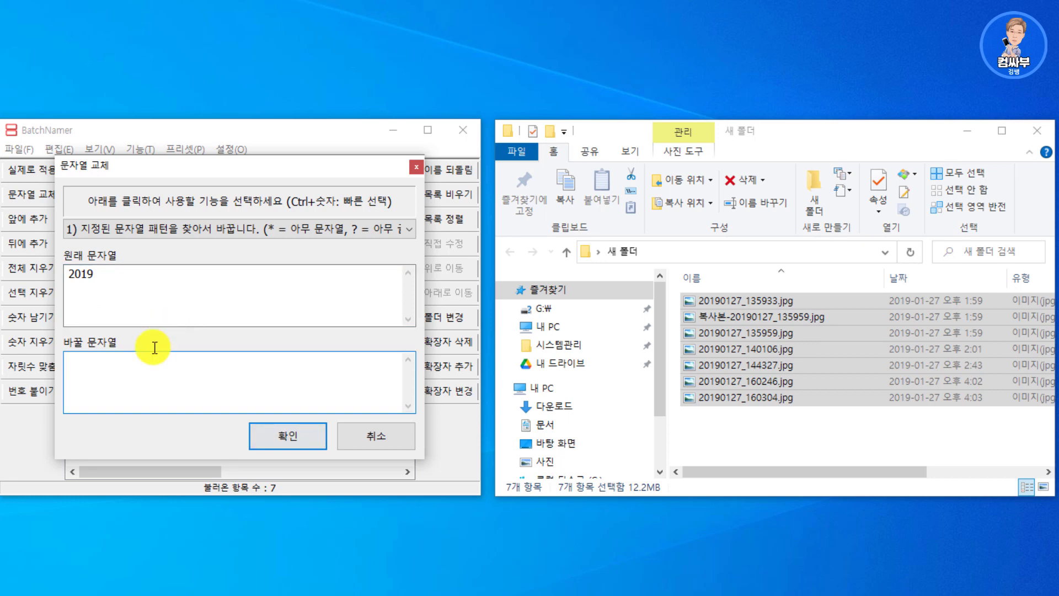
left_click(128, 375)
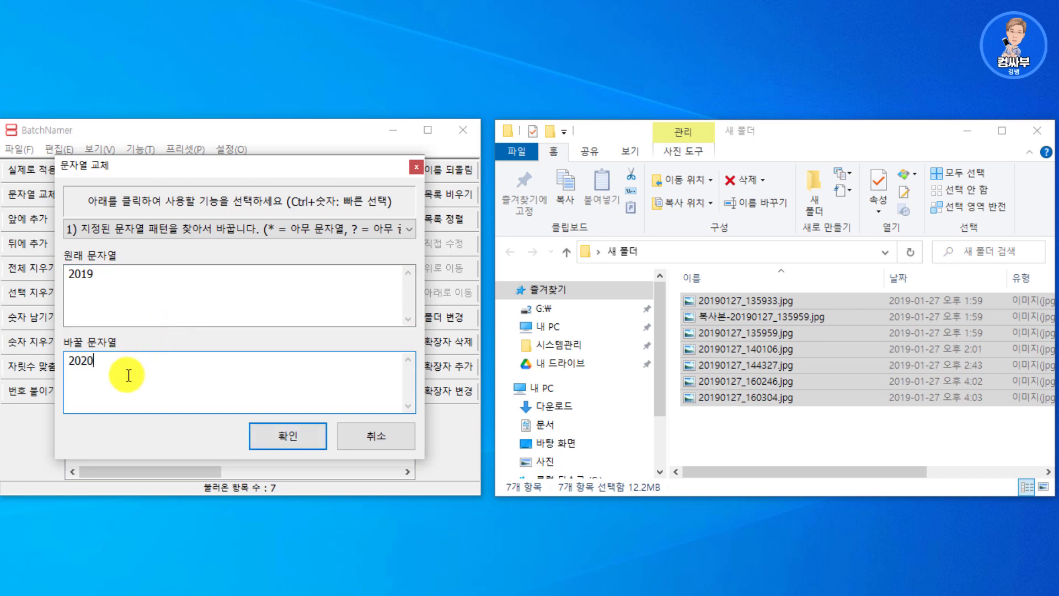
left_click(279, 442)
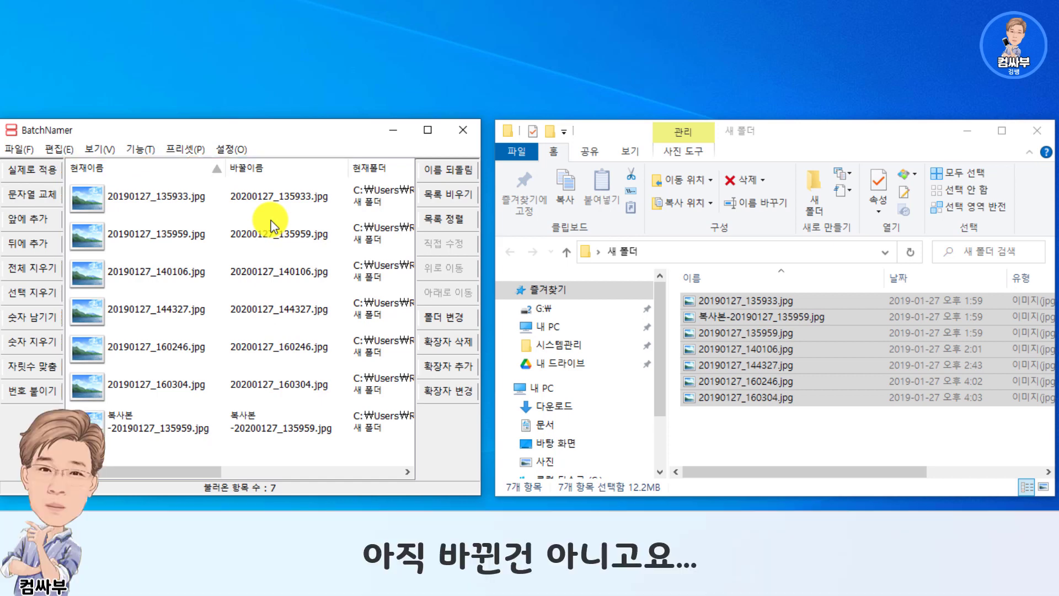
left_click(36, 171)
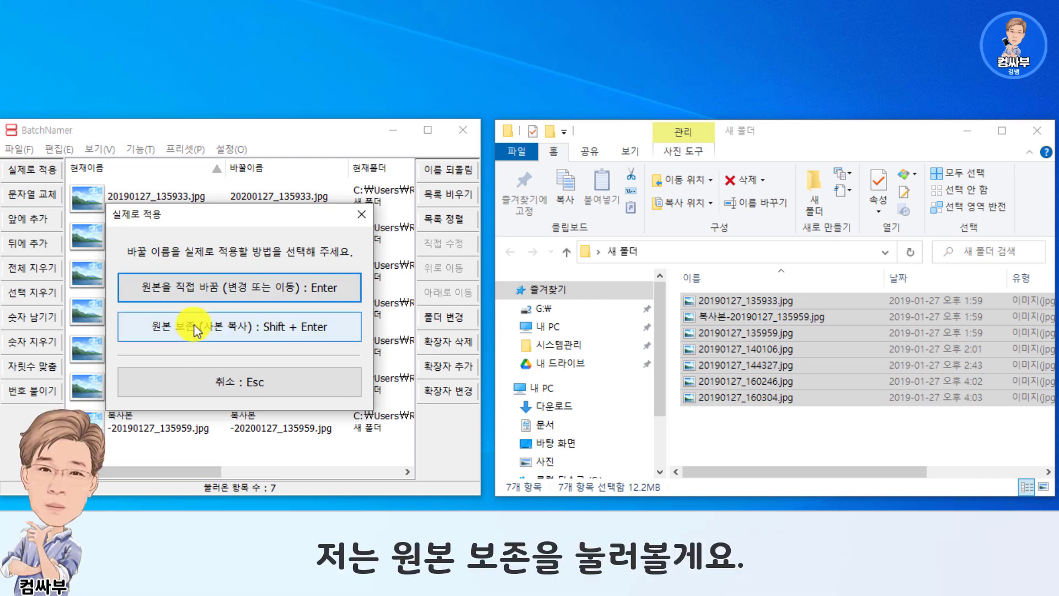
left_click(194, 327)
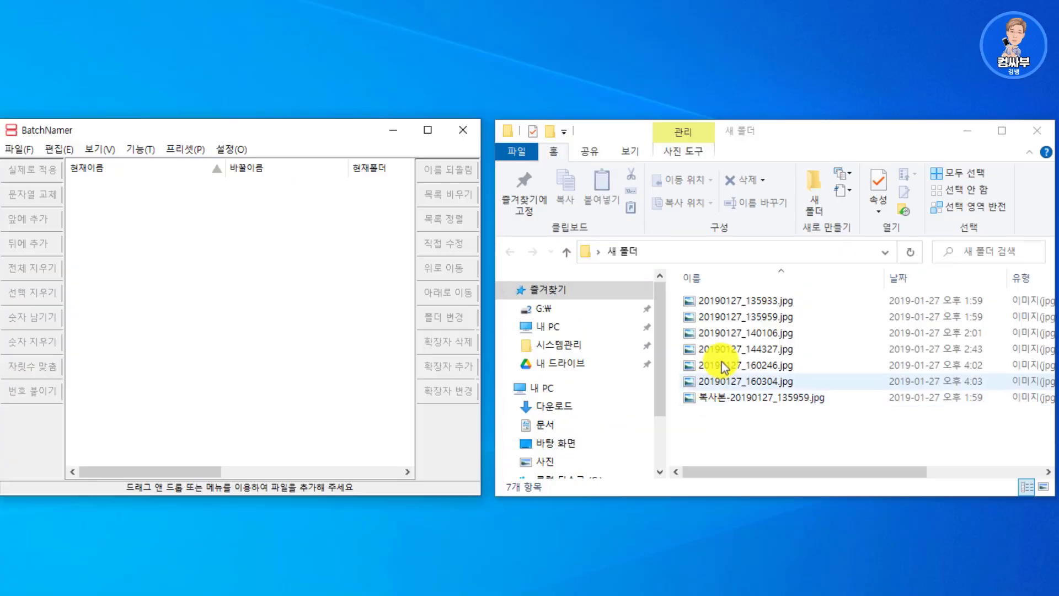
Load all photos from 새 폴더 again and add "a" to the front of their names, renaming the original files directly
key("ctrl+a")
left_click(745, 329)
left_click_drag(745, 329, 191, 323)
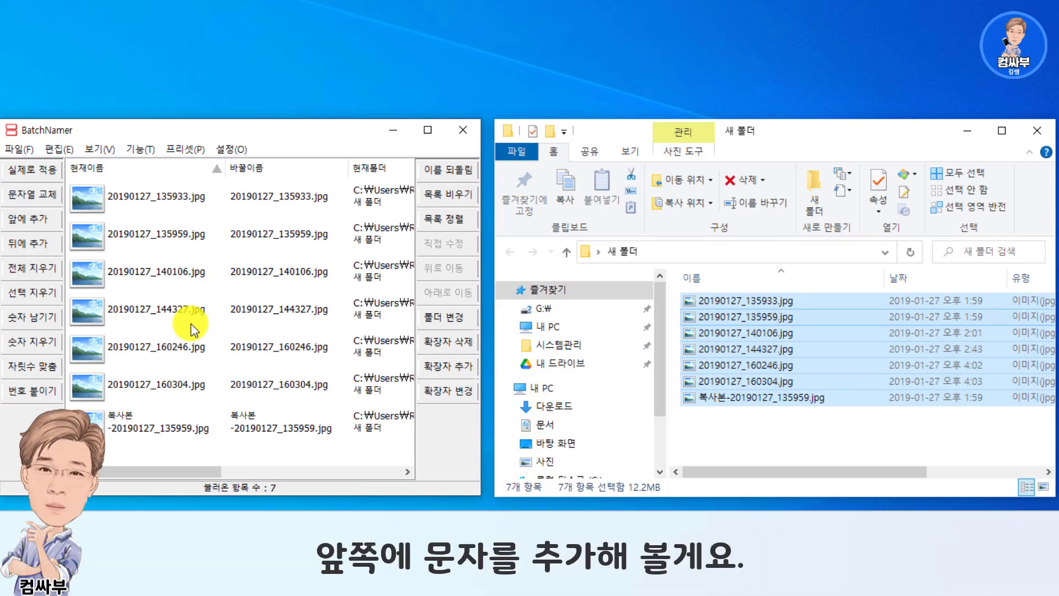
left_click(34, 219)
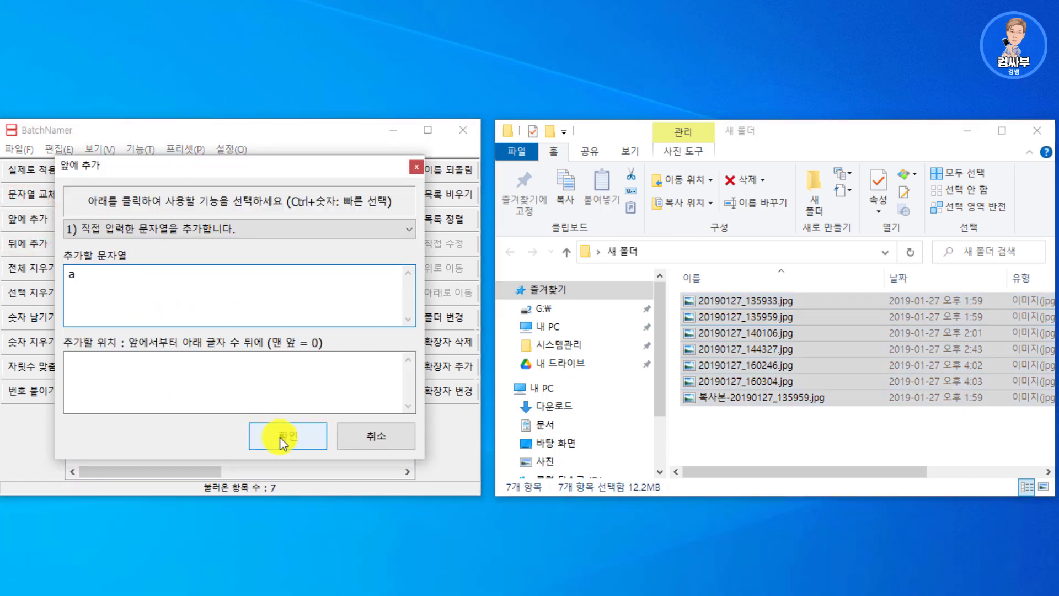
left_click(279, 437)
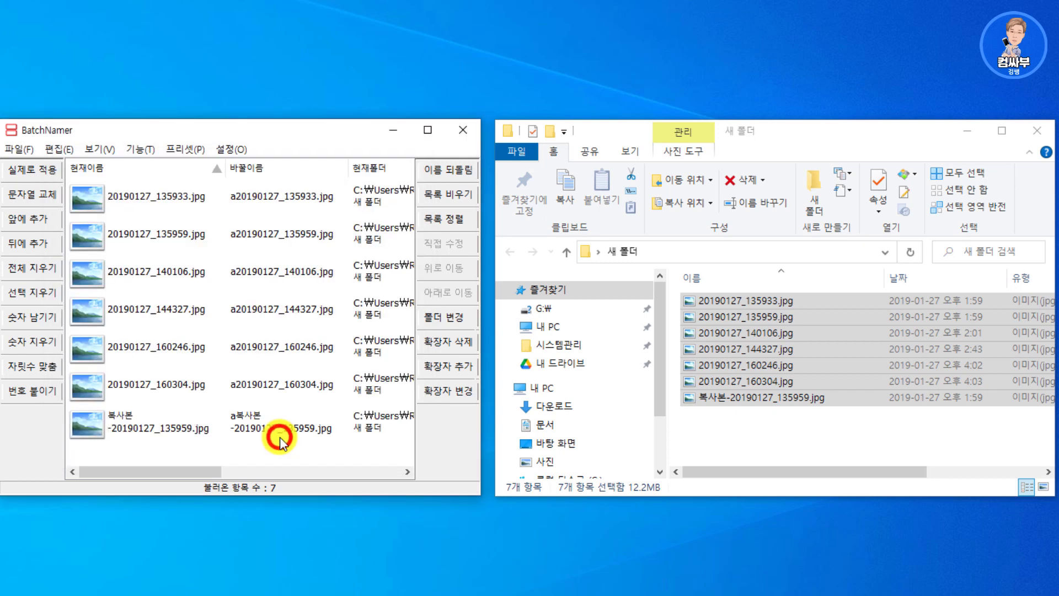
left_click(25, 174)
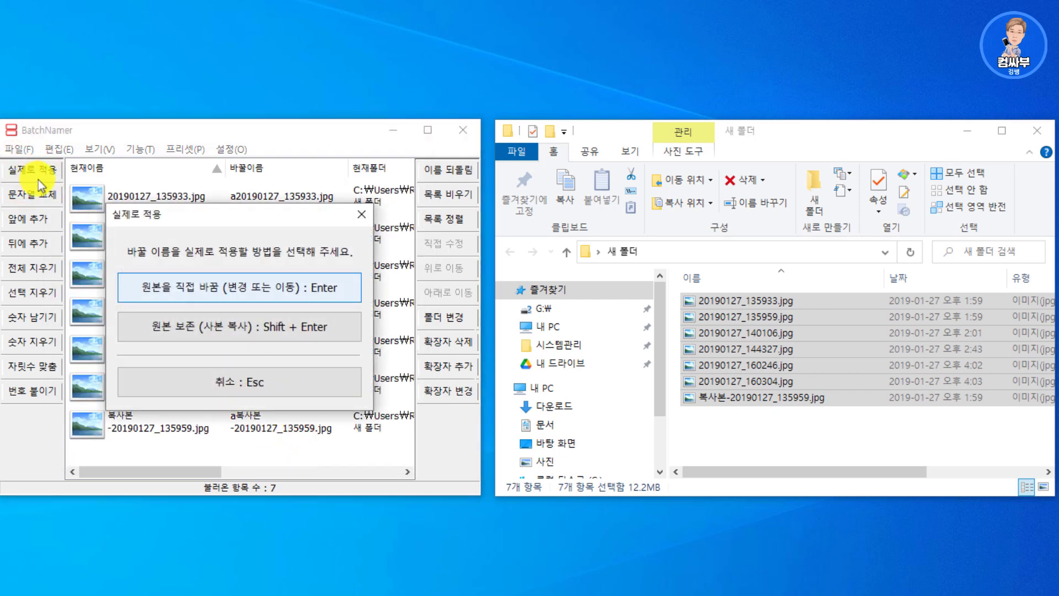
left_click(204, 287)
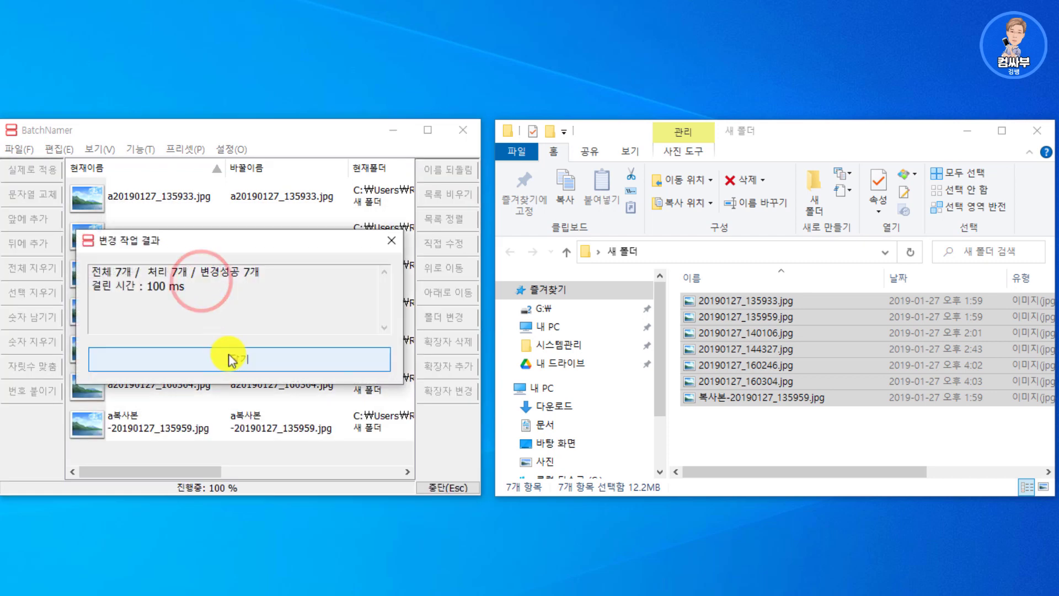
left_click(230, 357)
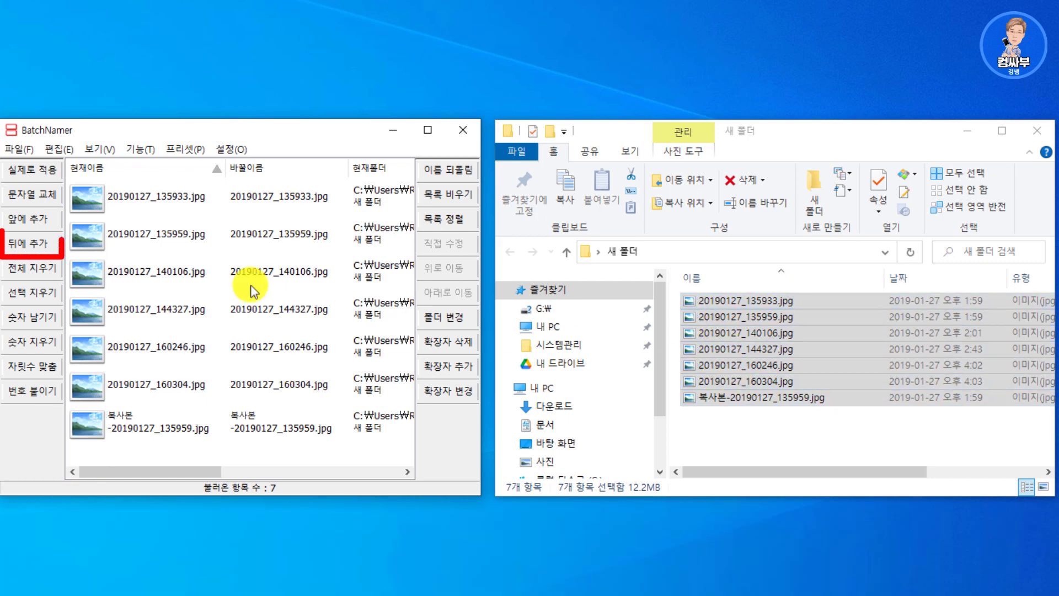
Add "a" to the end of all the listed photo names, renaming the original files directly
left_click(27, 242)
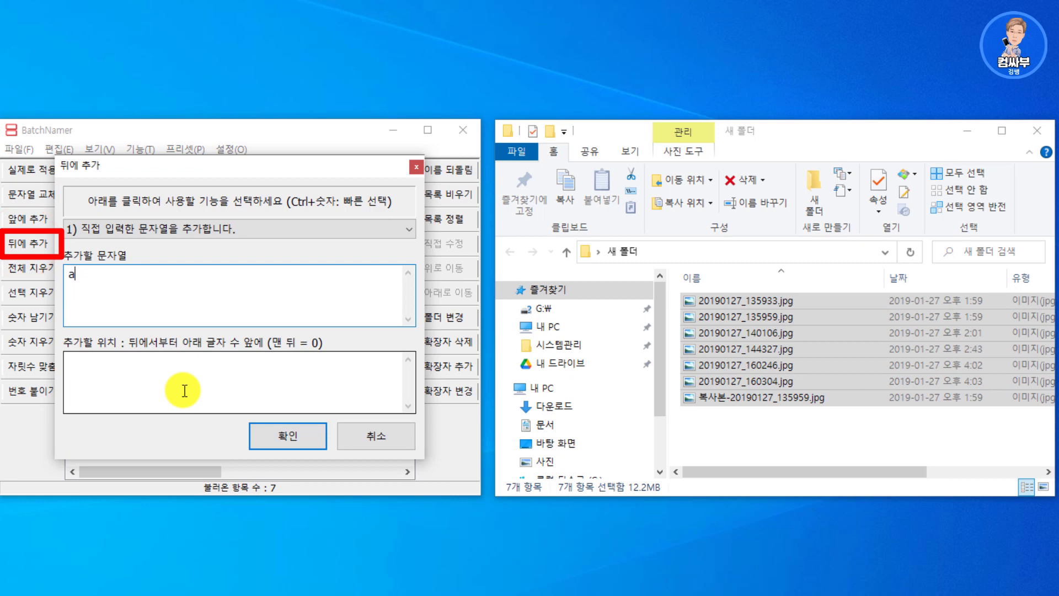
left_click(284, 435)
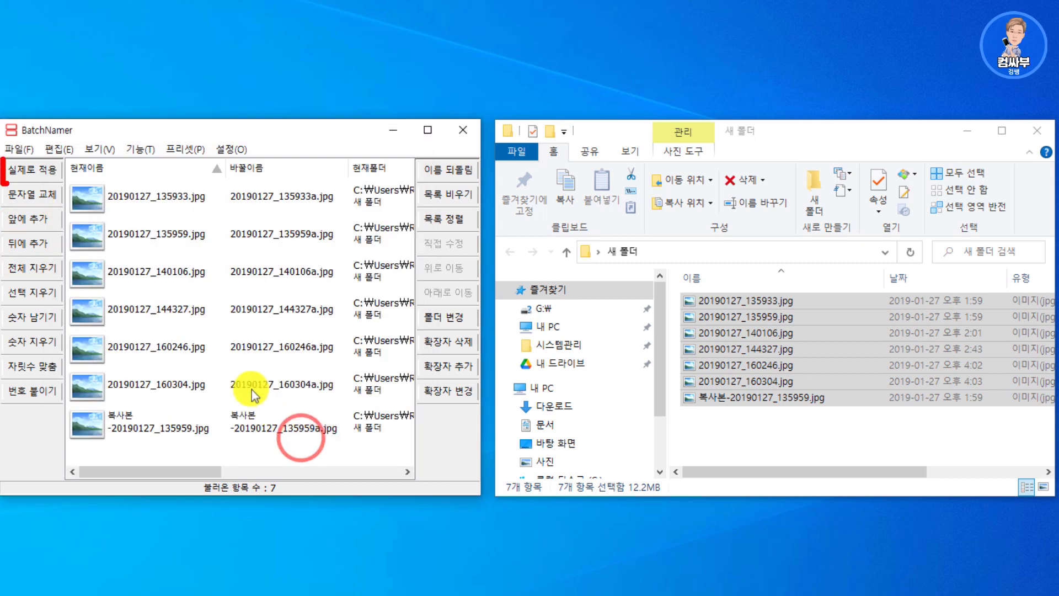
left_click(23, 167)
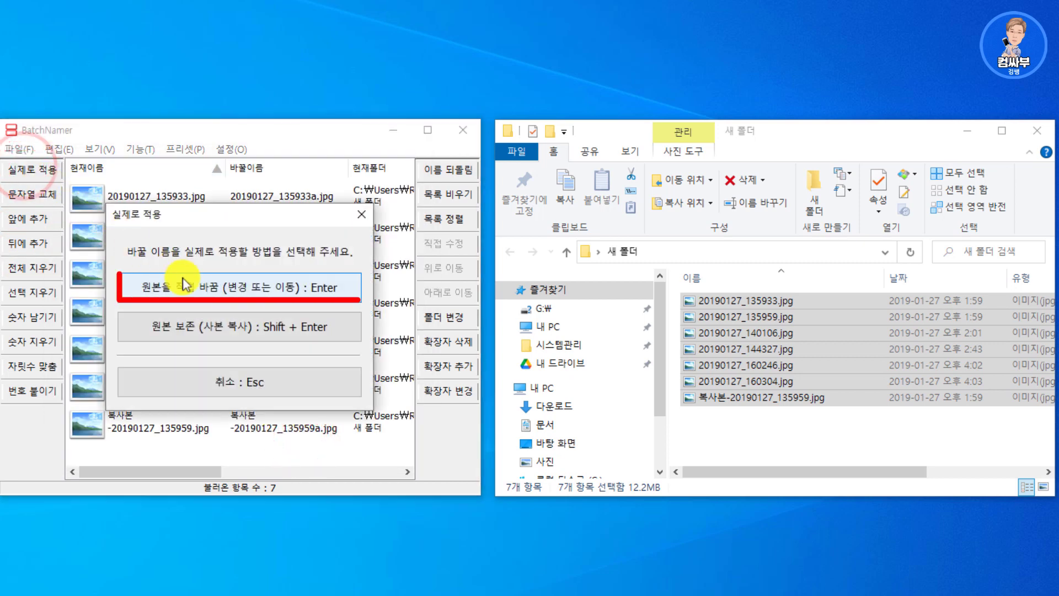
left_click(196, 287)
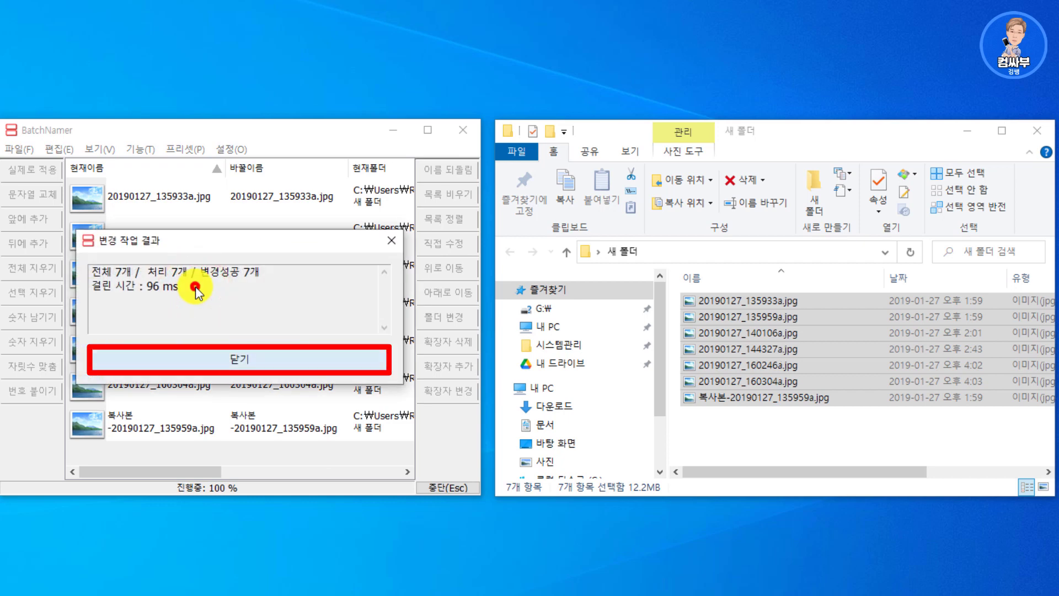
key("Return")
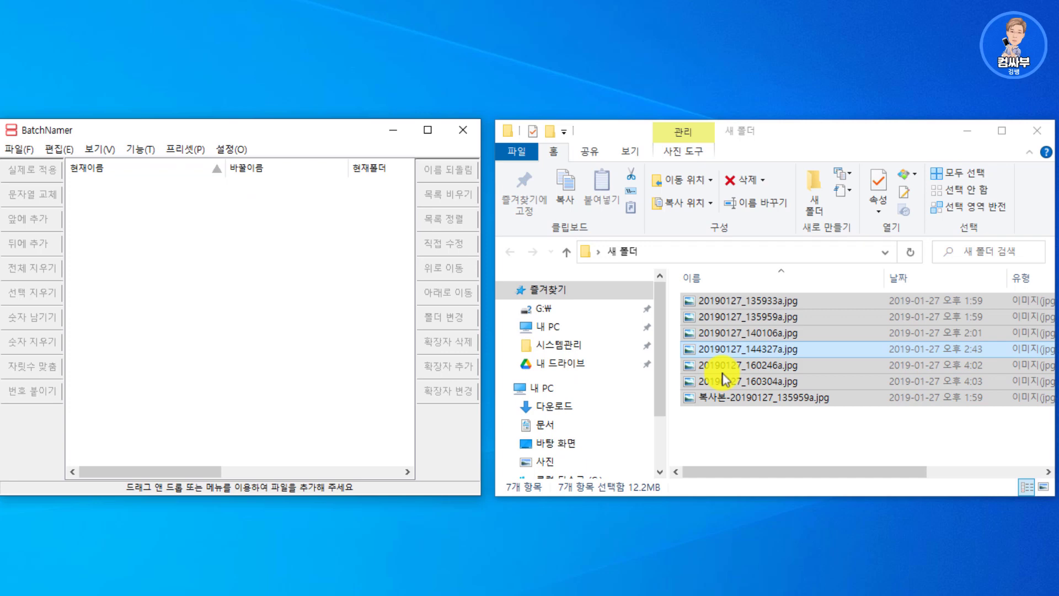
Load the photos again and replace their entire names with two-digit sequence numbers starting at 1
left_click_drag(717, 349, 221, 296)
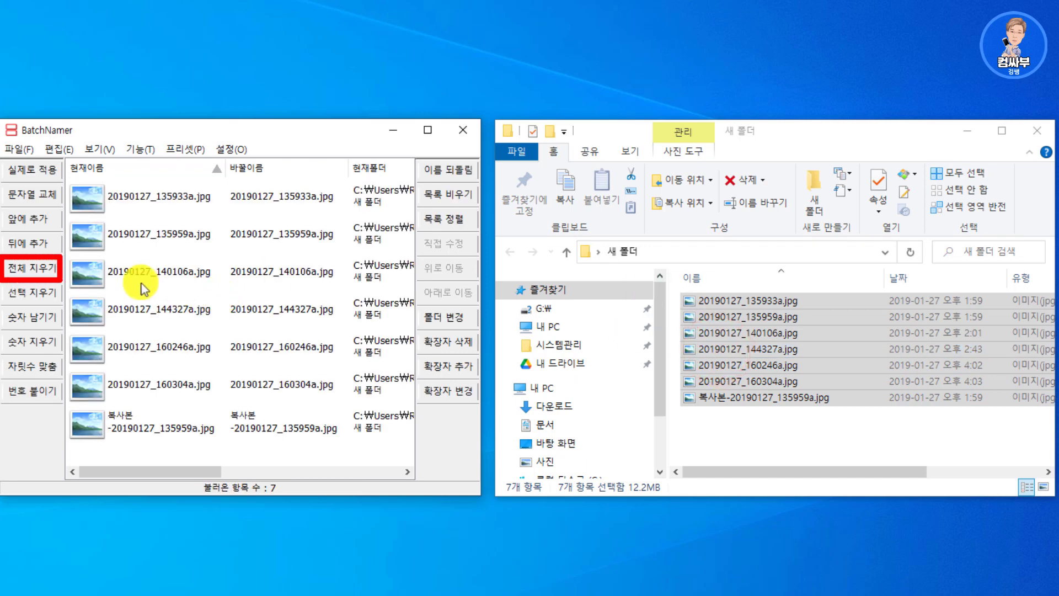
left_click(36, 270)
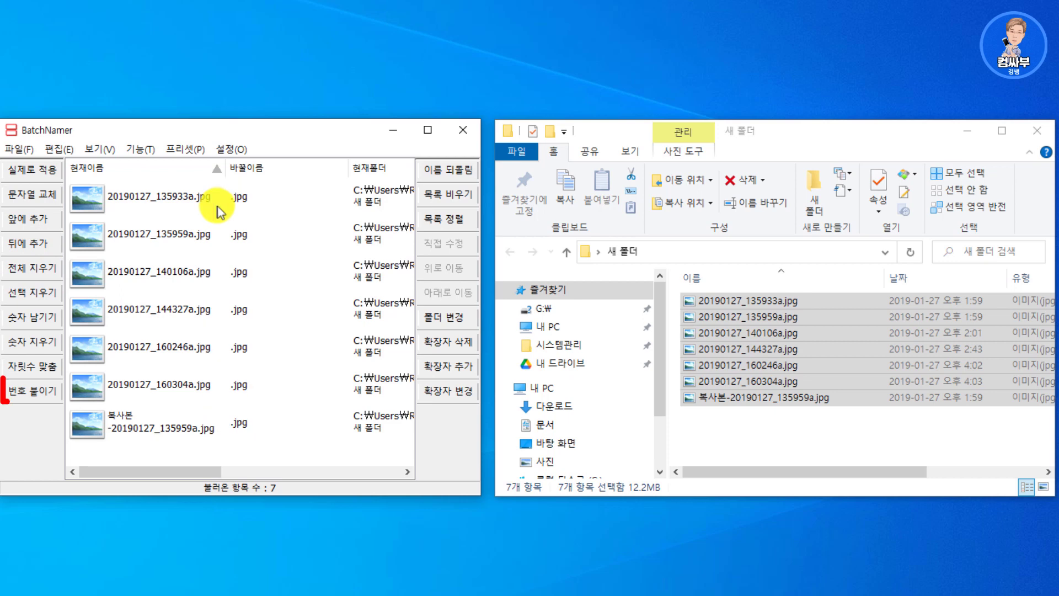
left_click(32, 390)
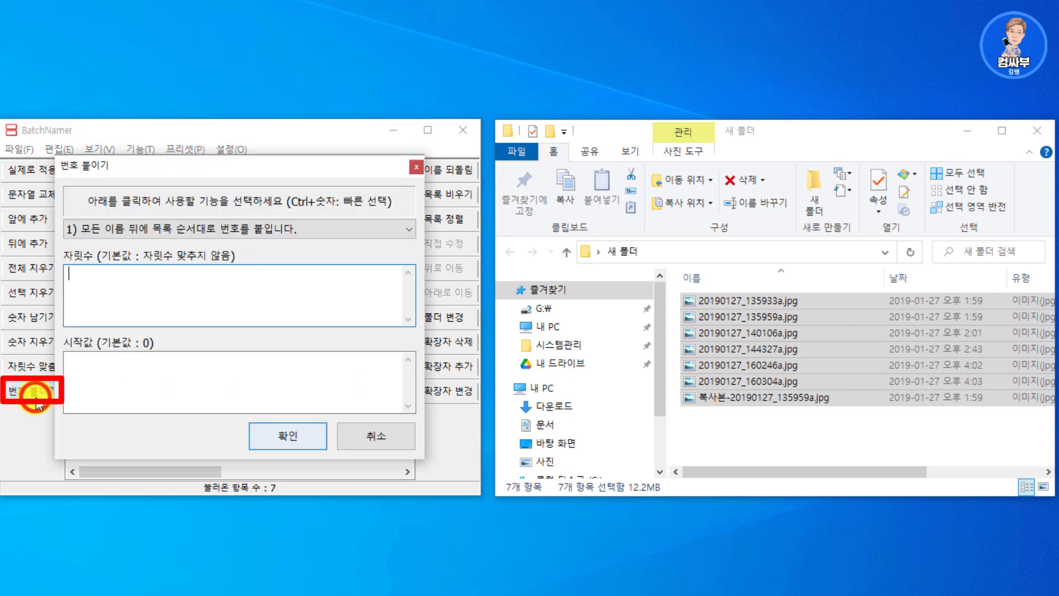
left_click(101, 291)
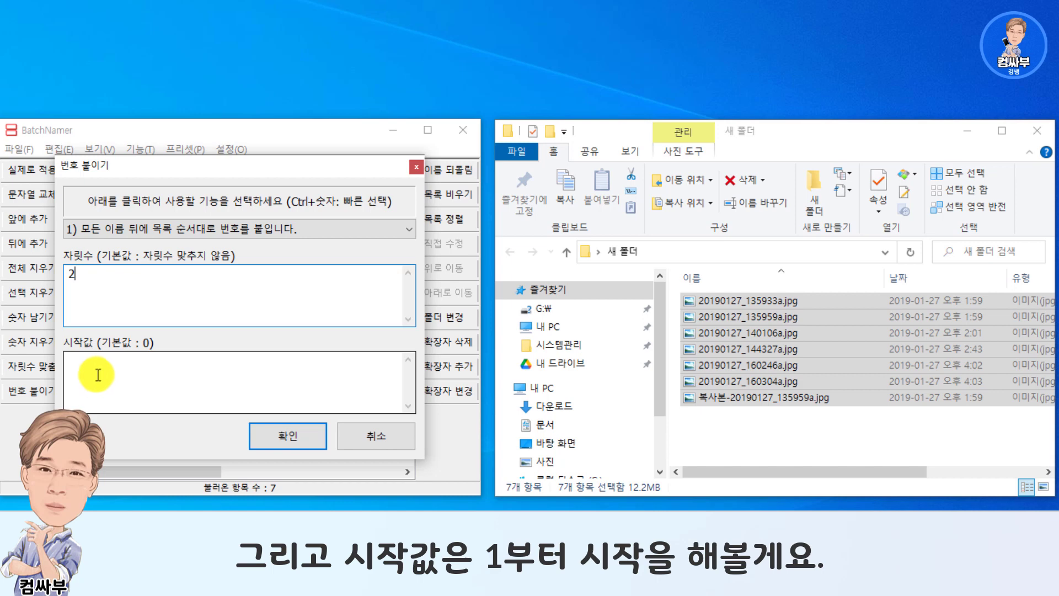
left_click(99, 378)
type("1")
left_click(289, 437)
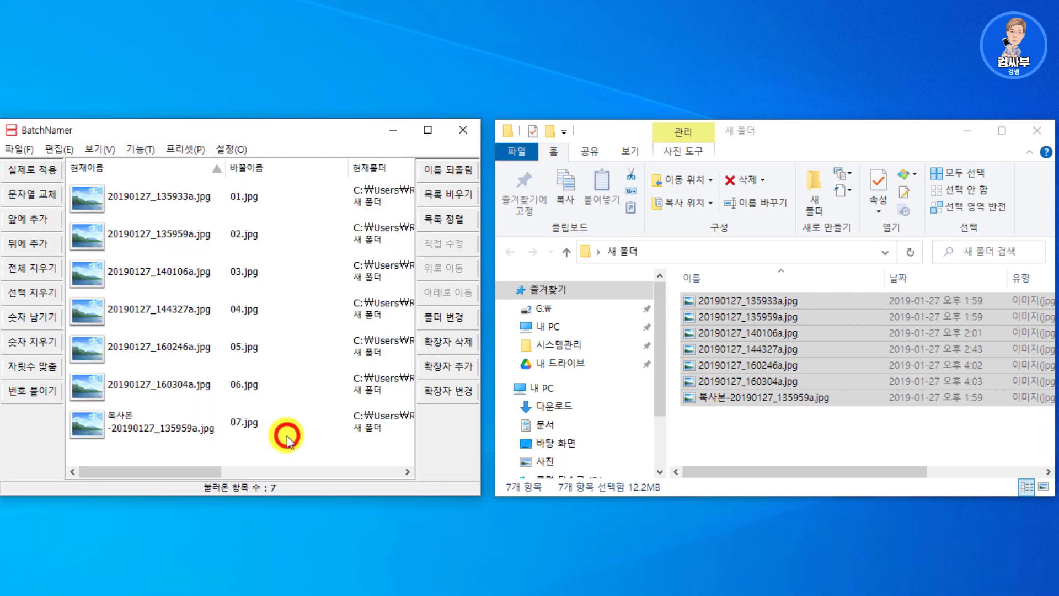
Apply the numbered names directly to the original photo files and close the result report
left_click(22, 171)
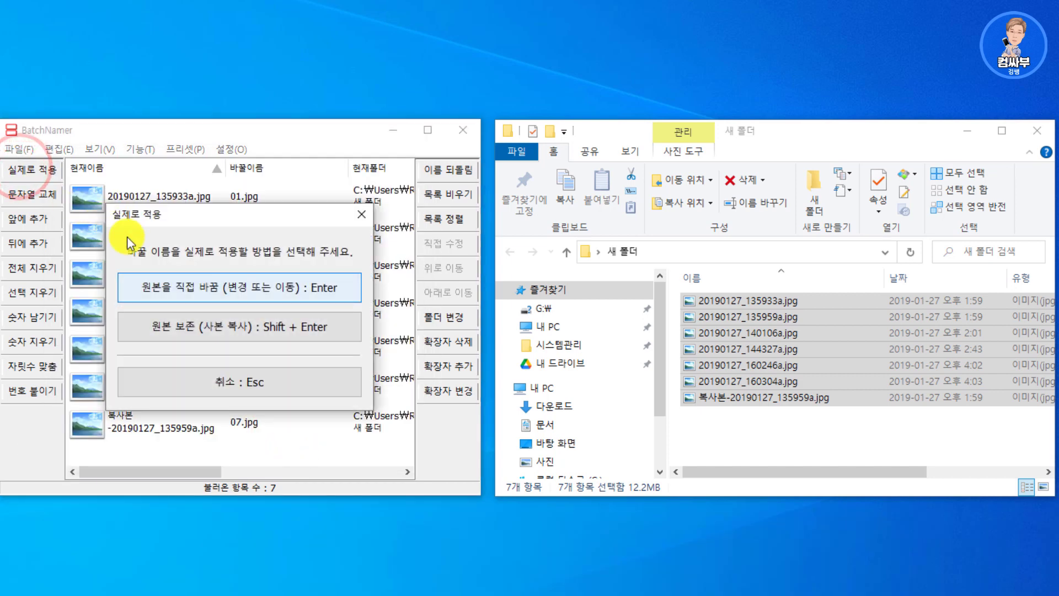
left_click(210, 291)
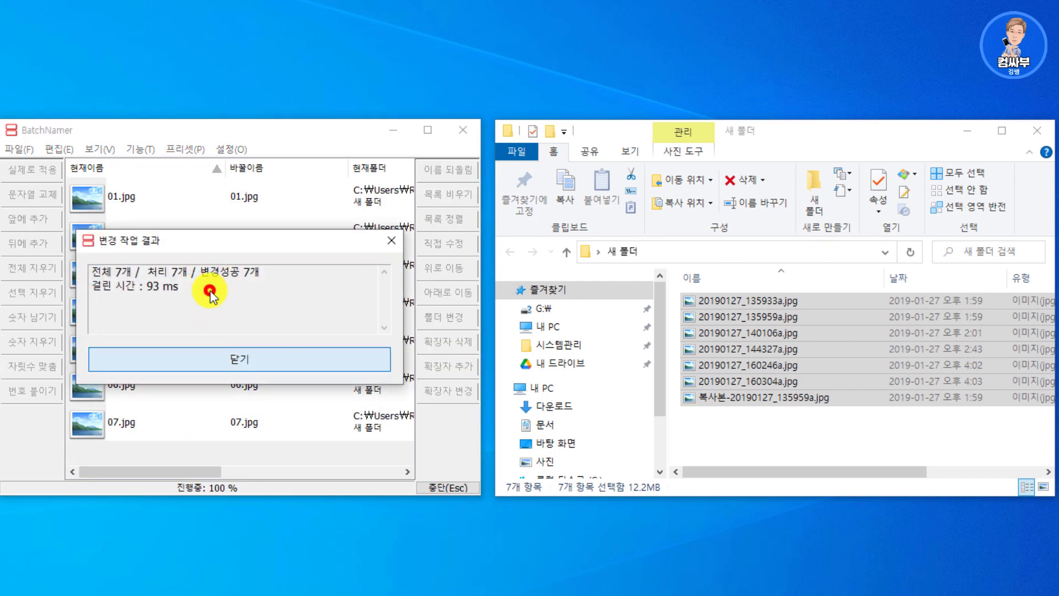
key("Return")
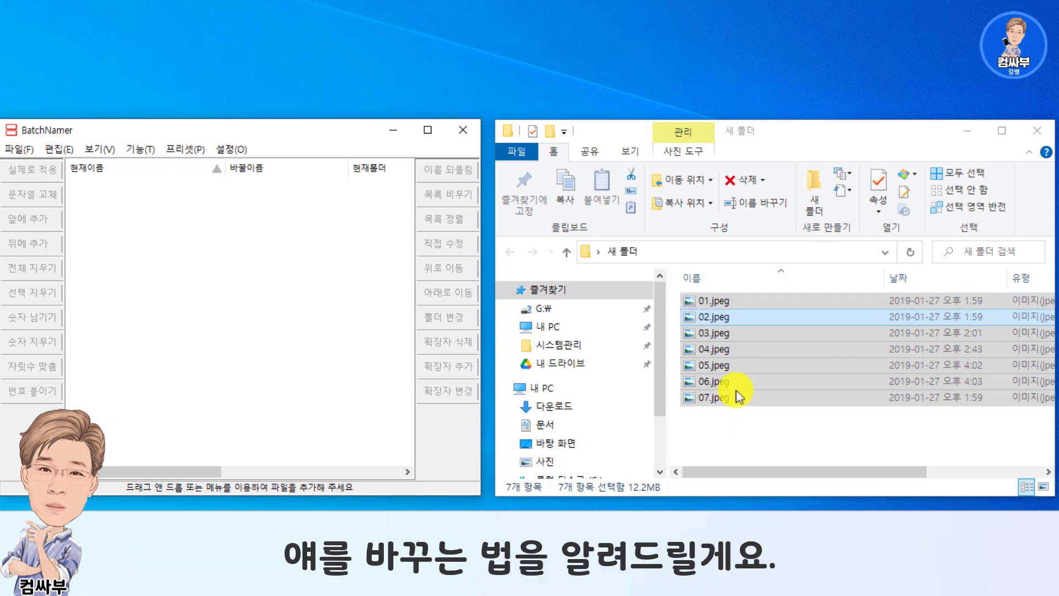
Load all photos from 새 폴더 again and change their file extension from jpeg to jpg
left_click_drag(740, 308, 258, 300)
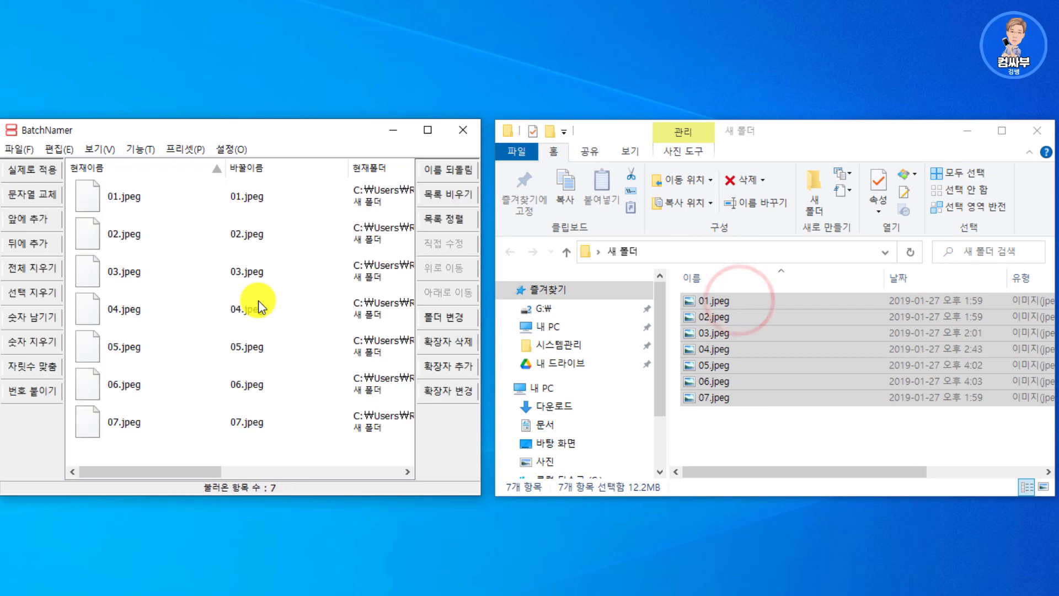
left_click(445, 392)
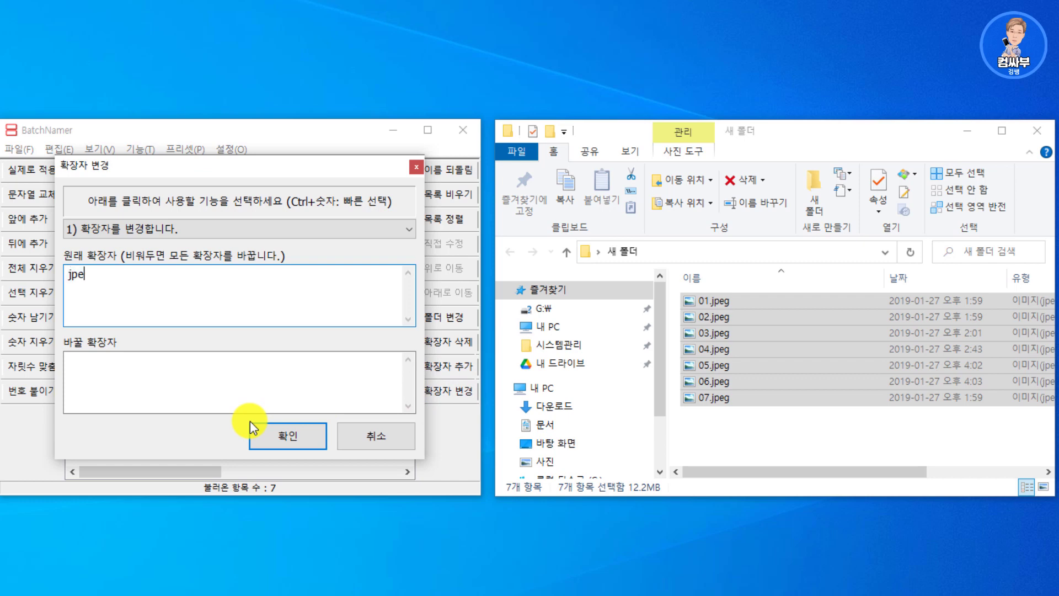
key("Tab")
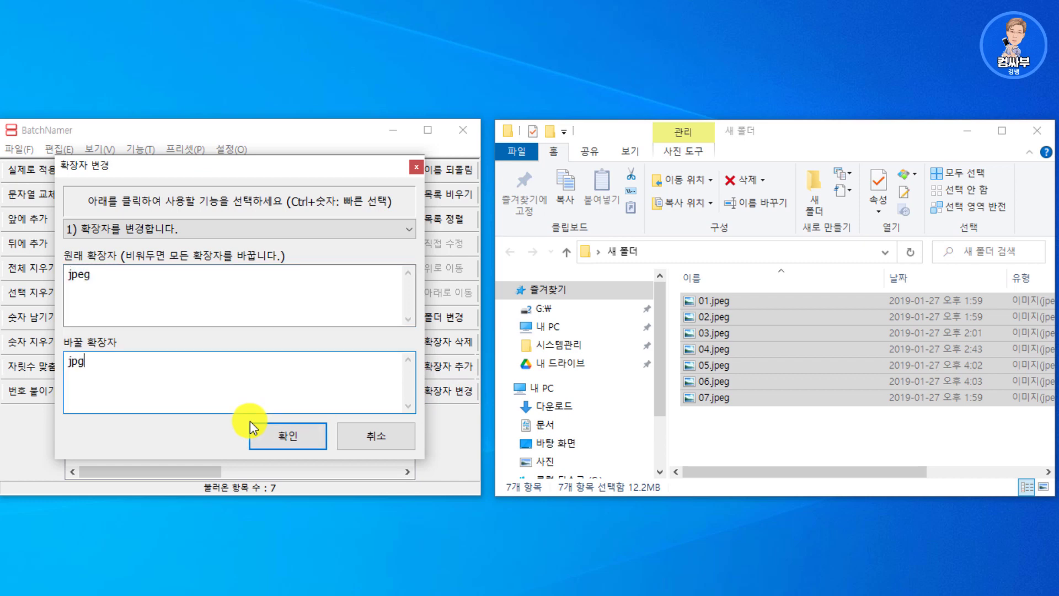
left_click(301, 437)
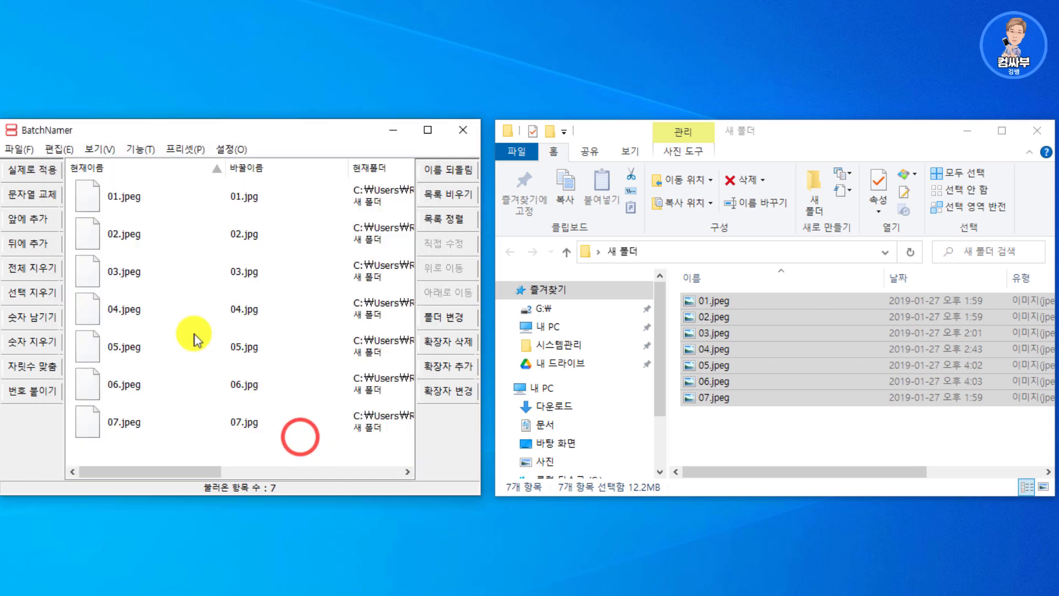
Apply the jpg extension directly to the original photo files and close the result report
left_click(22, 166)
key("Return")
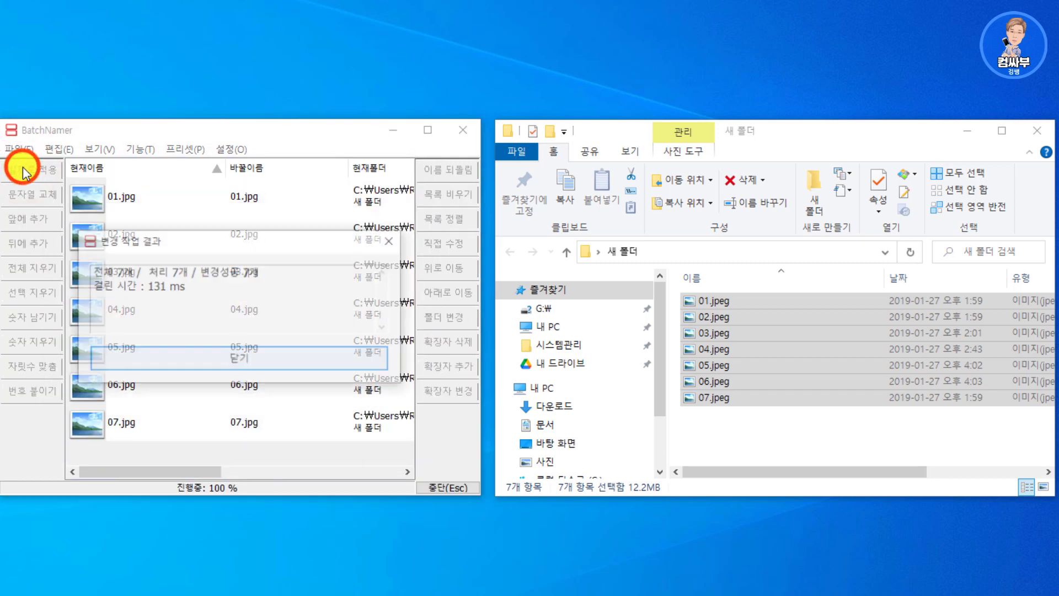
key("Return")
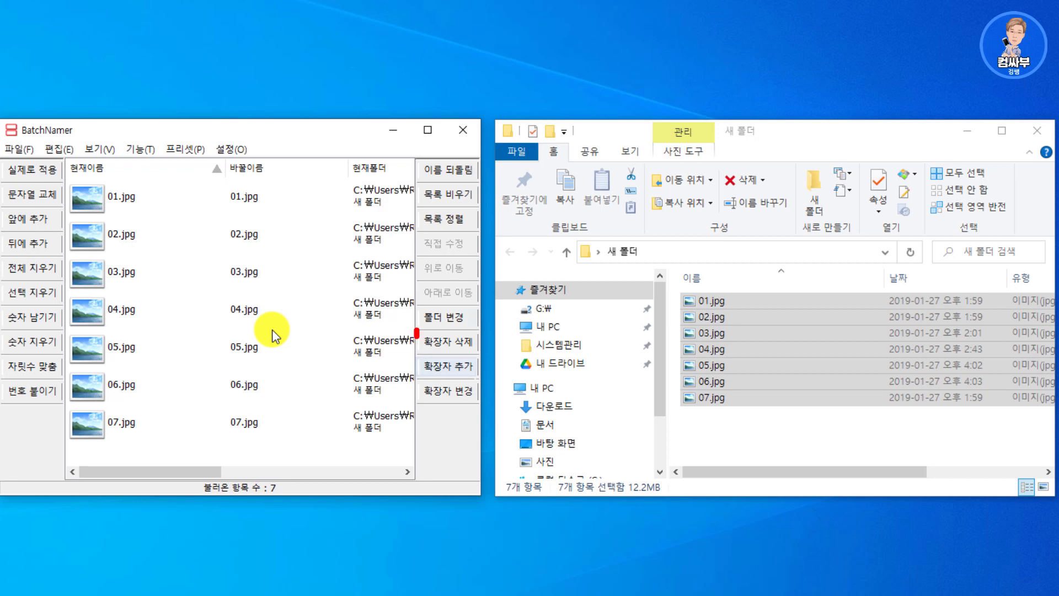
Remove the extension from all listed photo names, renaming the original files directly
left_click(452, 343)
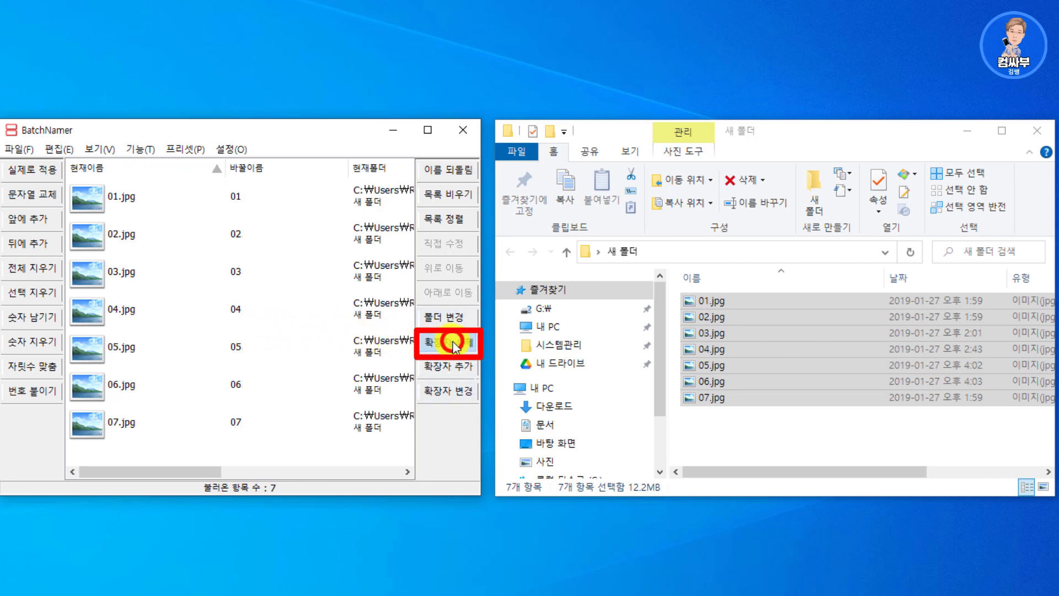
left_click(31, 172)
left_click(197, 287)
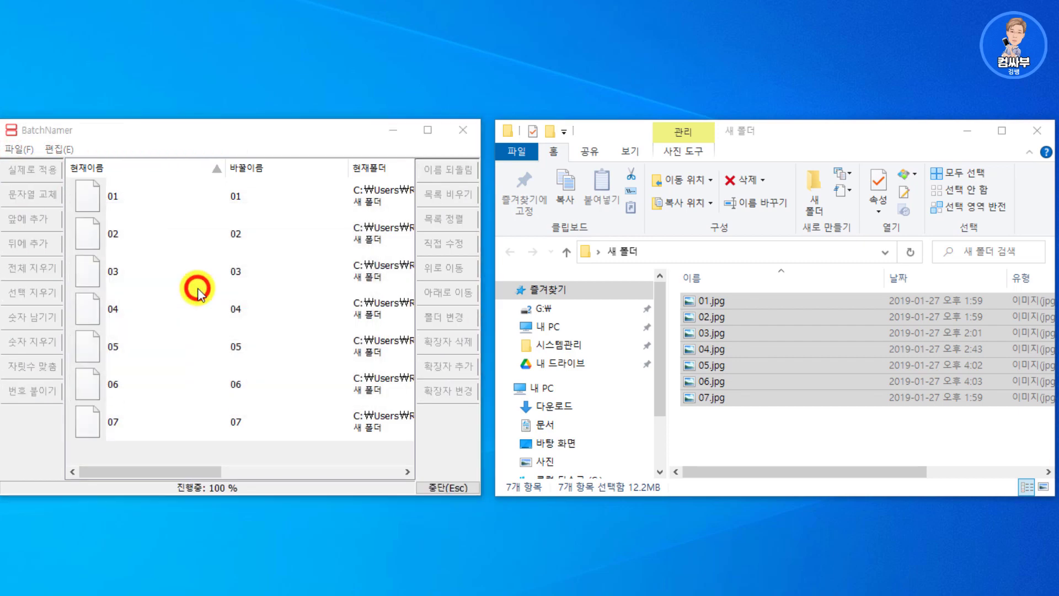
key("Return")
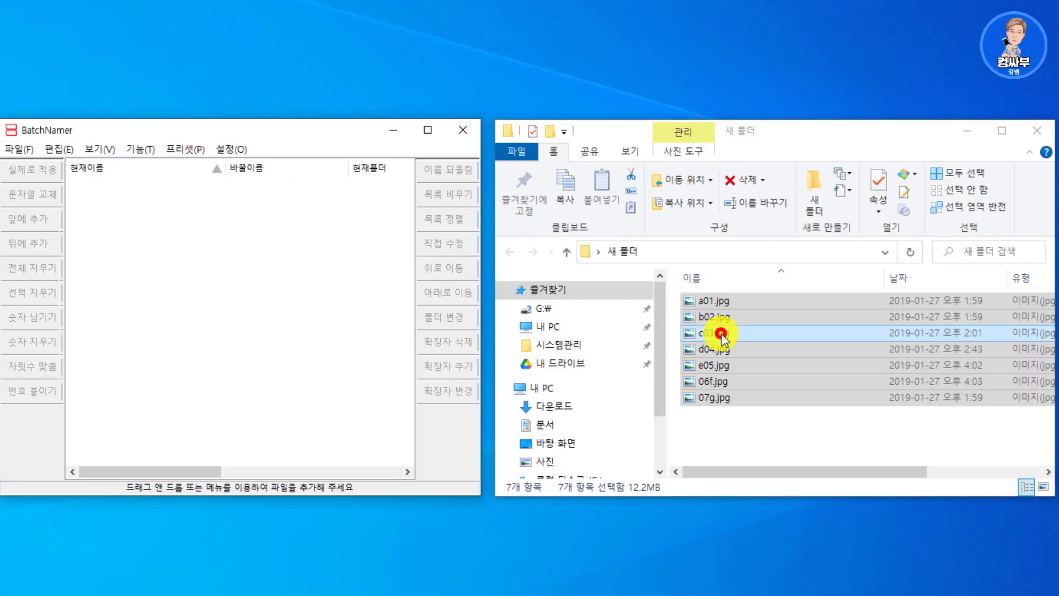
Load all the photos from 새 폴더 and convert every letter in their names to uppercase
left_click_drag(717, 331, 203, 320)
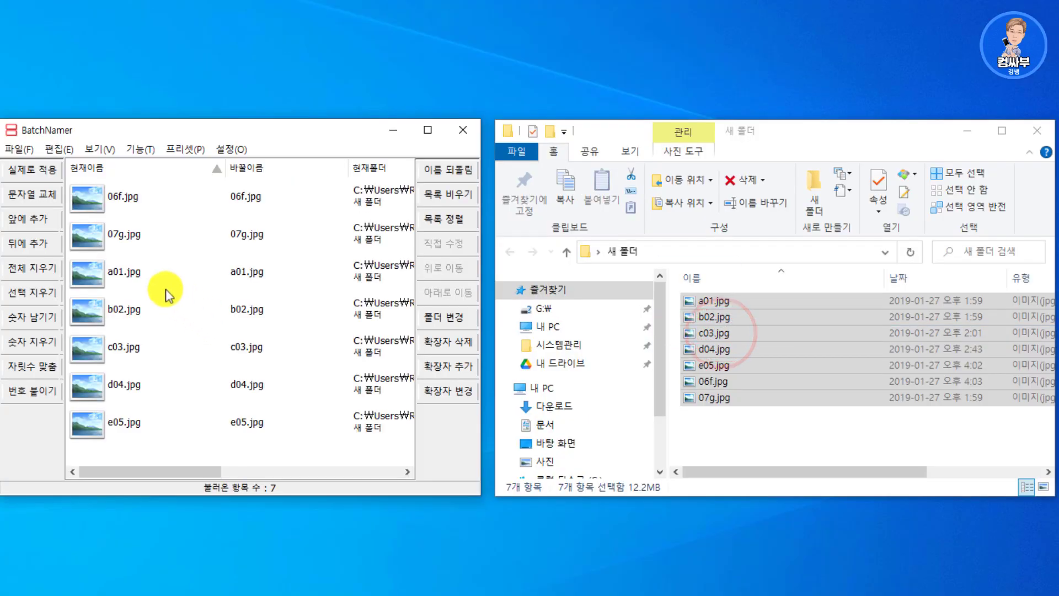
left_click(49, 198)
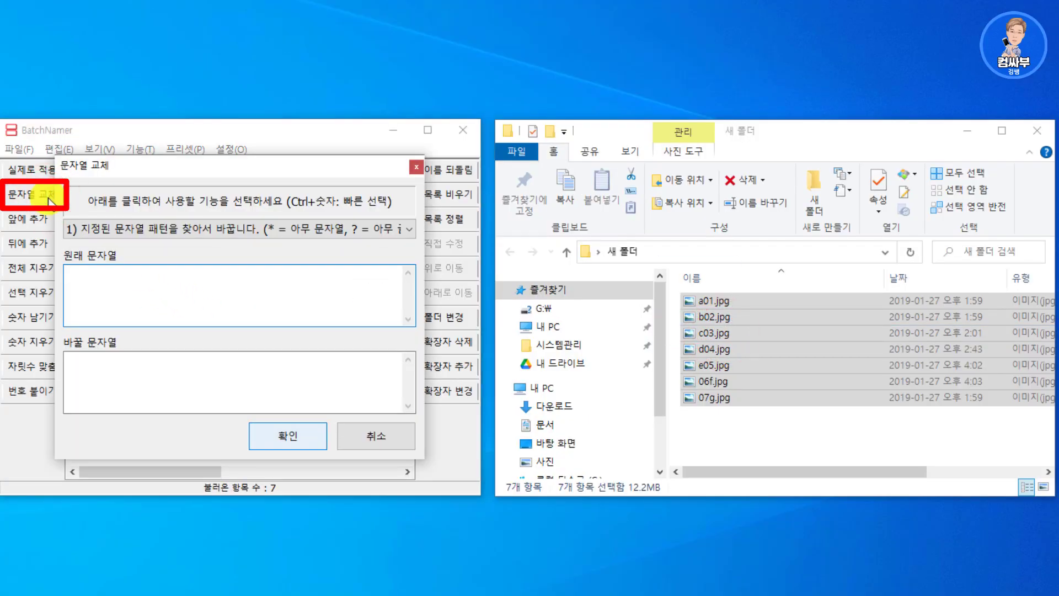
left_click(140, 230)
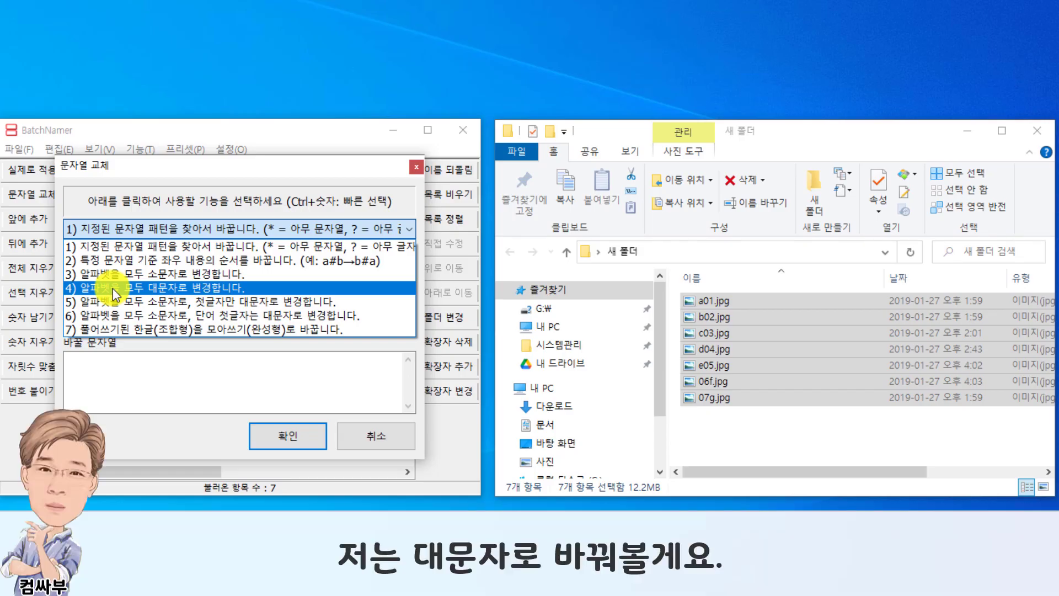
left_click(142, 291)
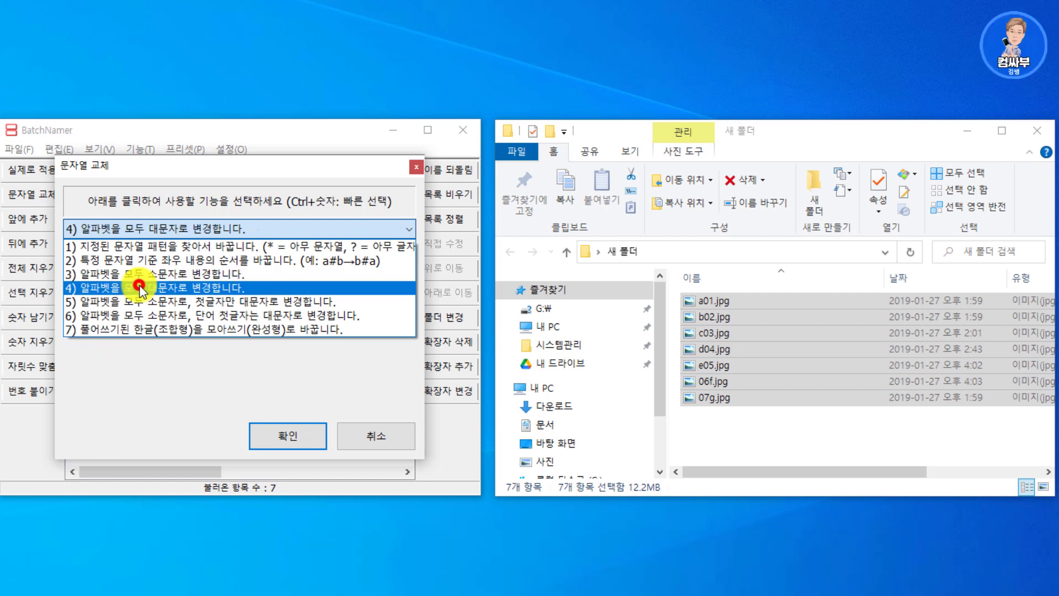
left_click(287, 436)
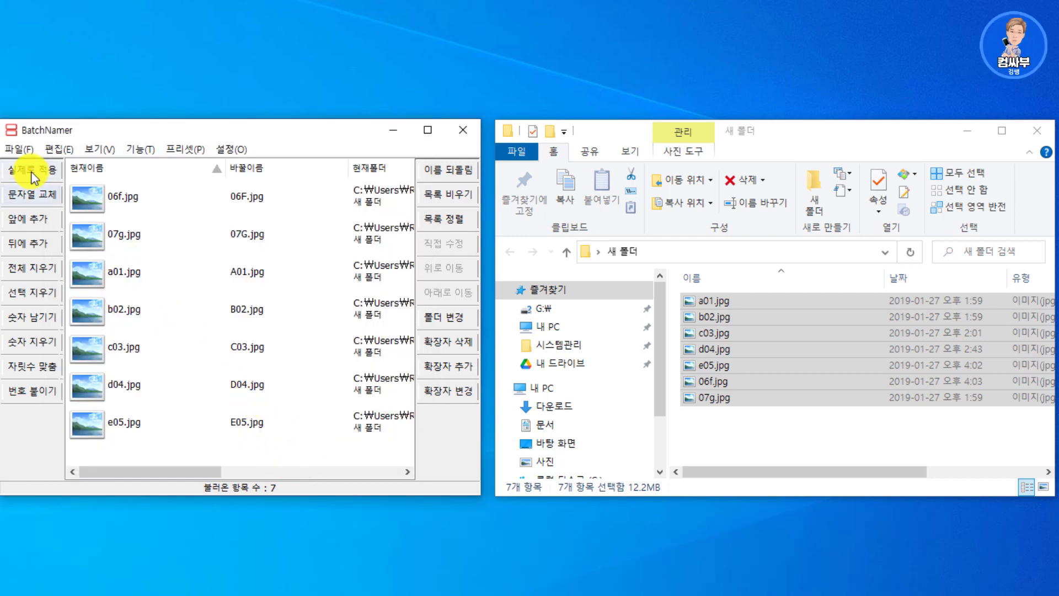
Apply the uppercase names directly to the original files and refresh the 새 폴더 file listing
left_click(31, 175)
left_click(185, 284)
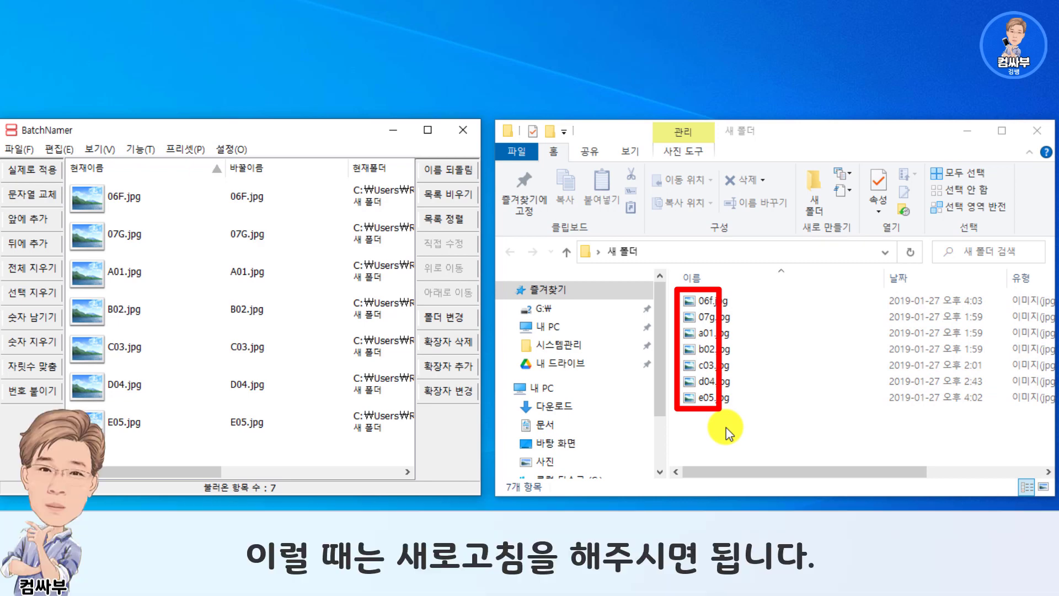
left_click(726, 428)
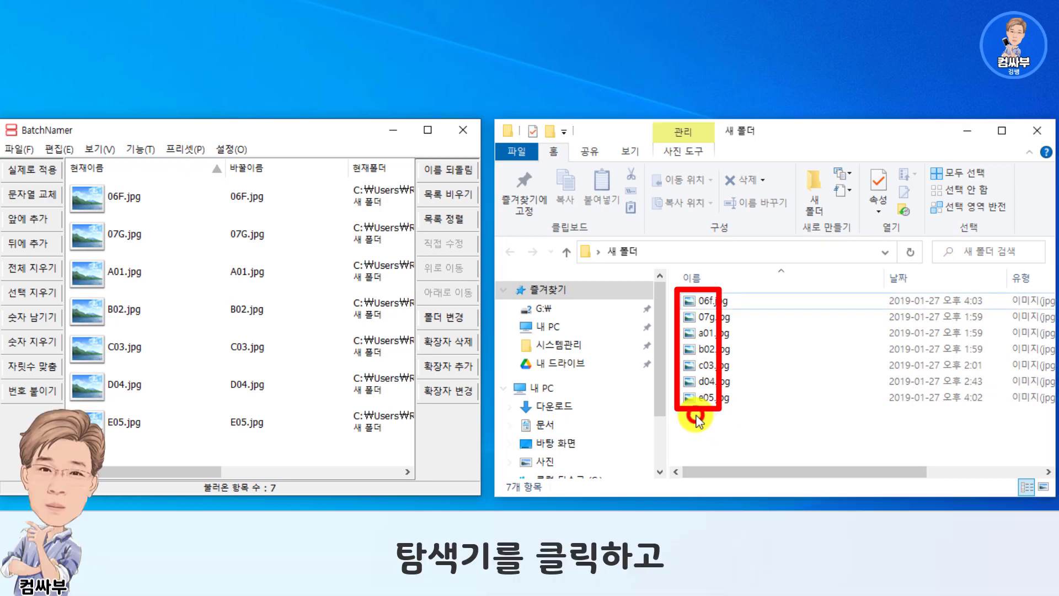
key("F5")
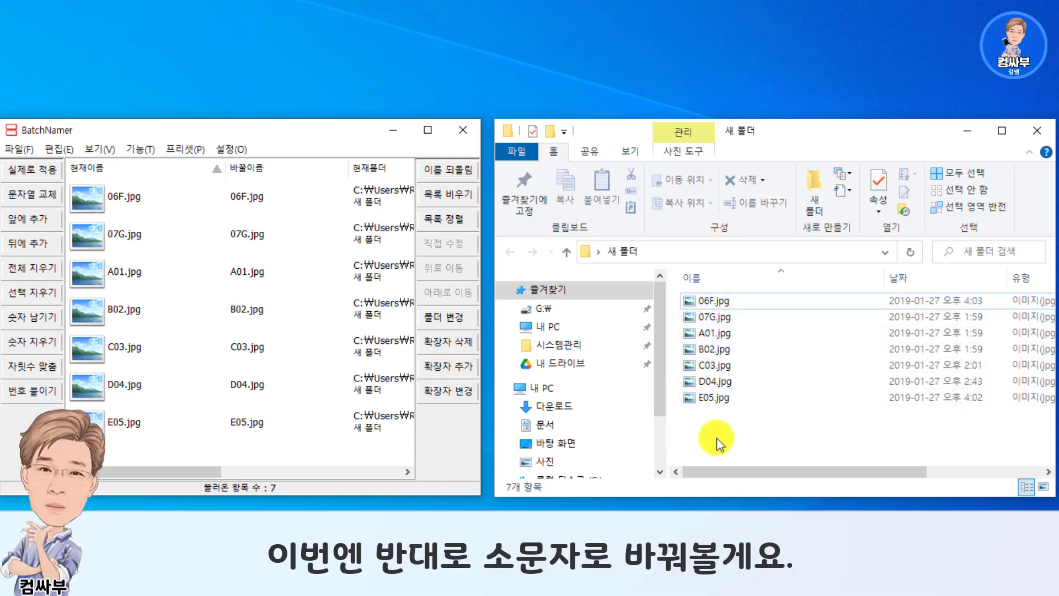
Convert every letter in the listed photo names to lowercase using the string replacement function
left_click(36, 199)
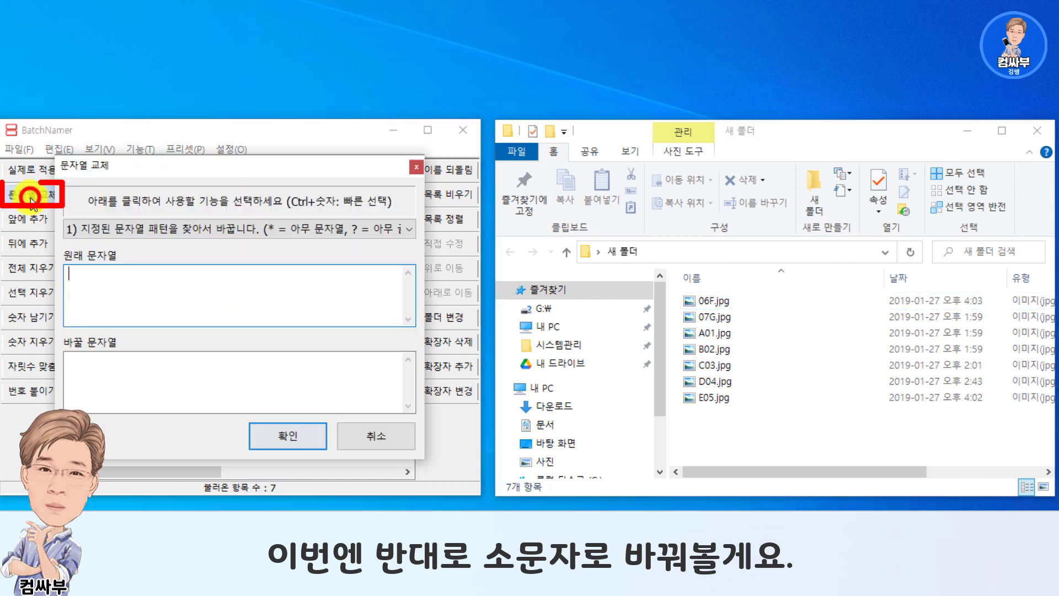
left_click(125, 229)
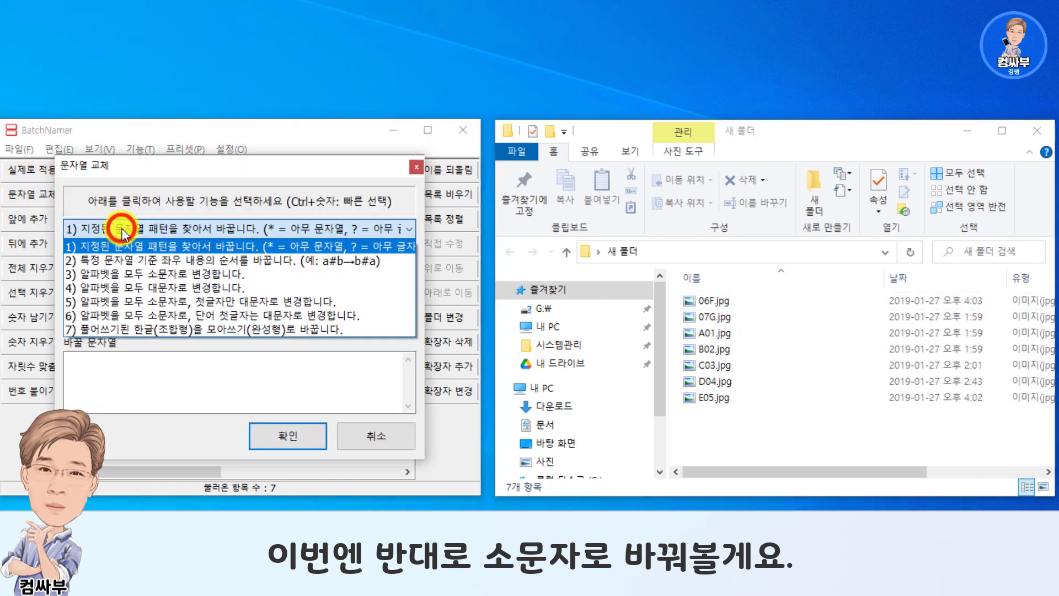
left_click(113, 273)
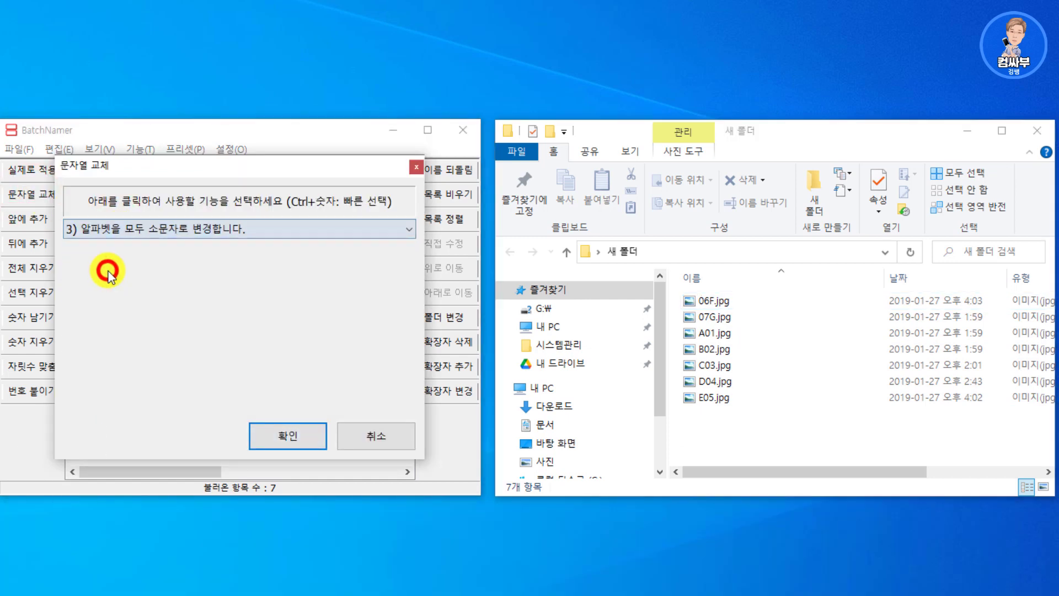
left_click(288, 435)
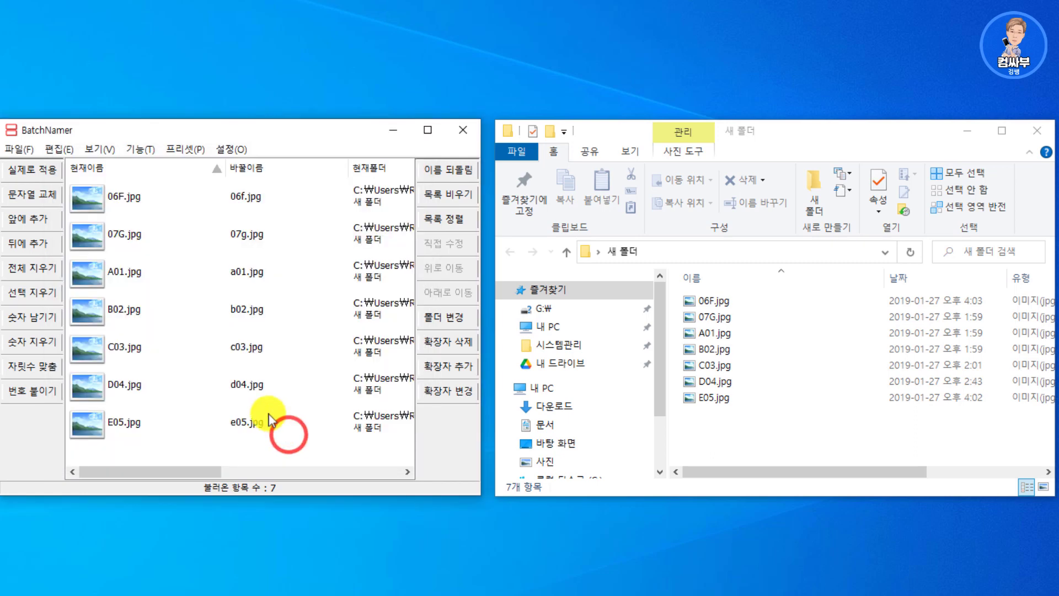
Apply the lowercase names directly to the original files and refresh the 새 폴더 file listing
left_click(30, 169)
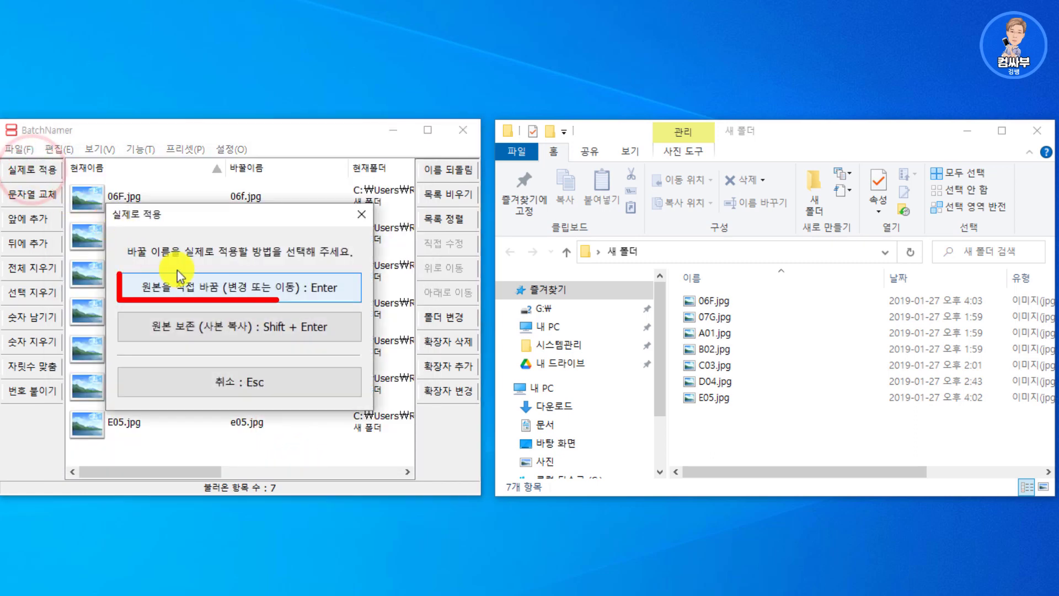
left_click(198, 288)
left_click(230, 356)
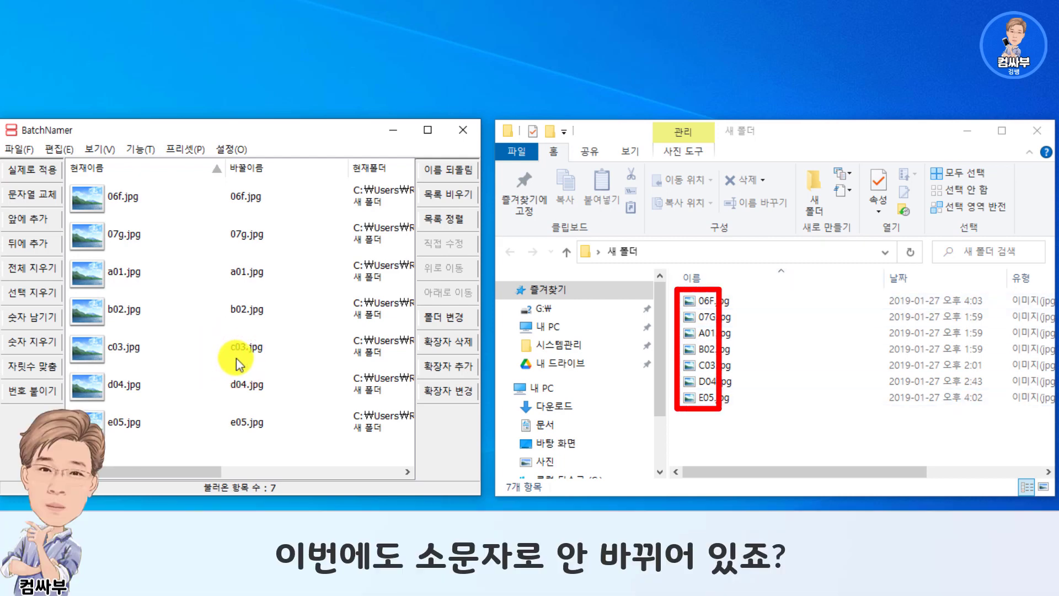
left_click(755, 430)
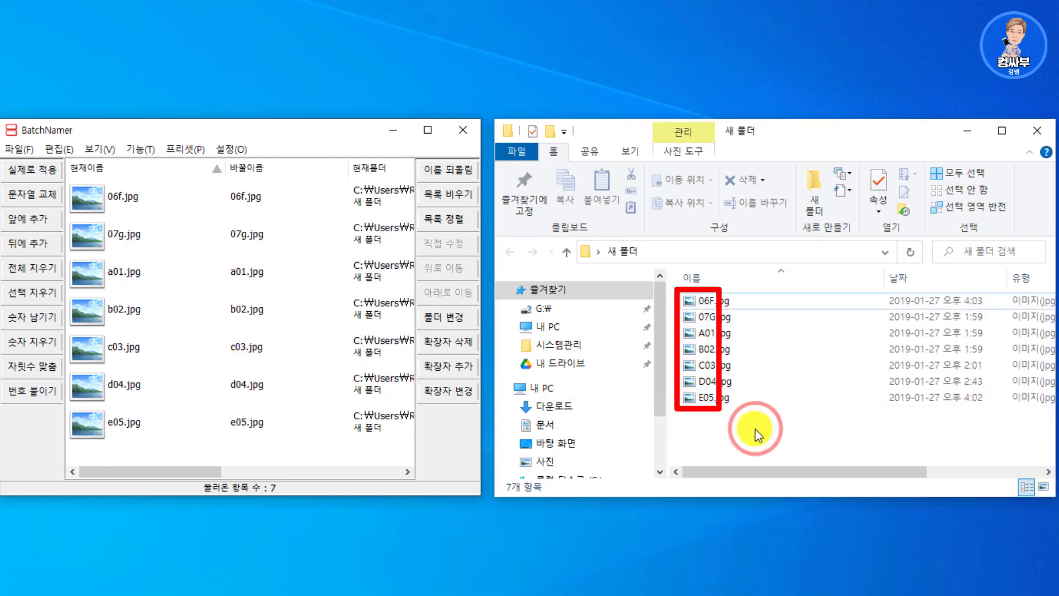
key("F5")
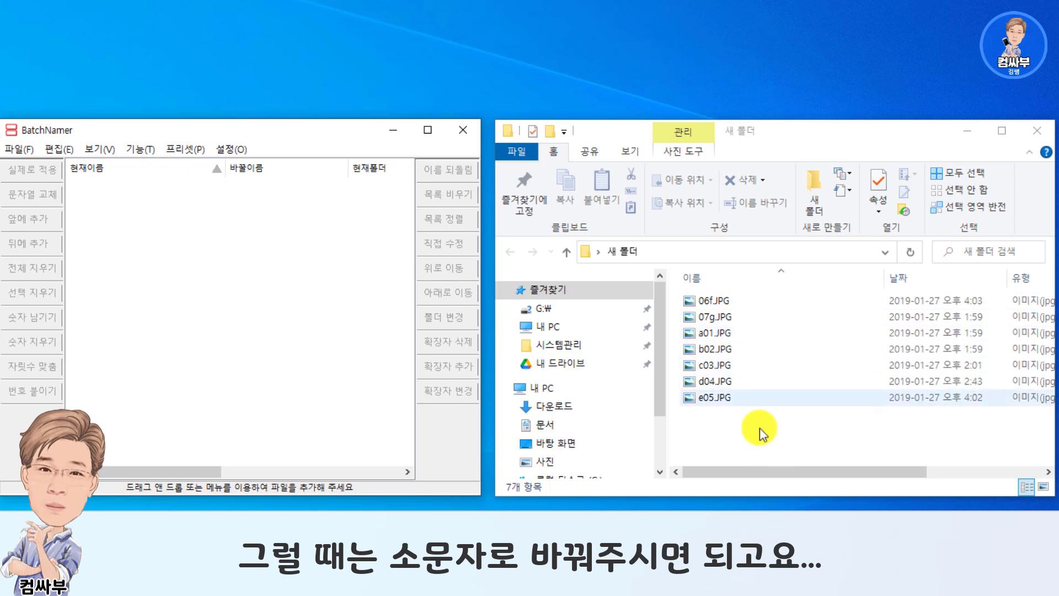
Load all the photos with JPG extensions and convert their extensions to lowercase letters
key("ctrl+a")
left_click_drag(726, 309, 229, 303)
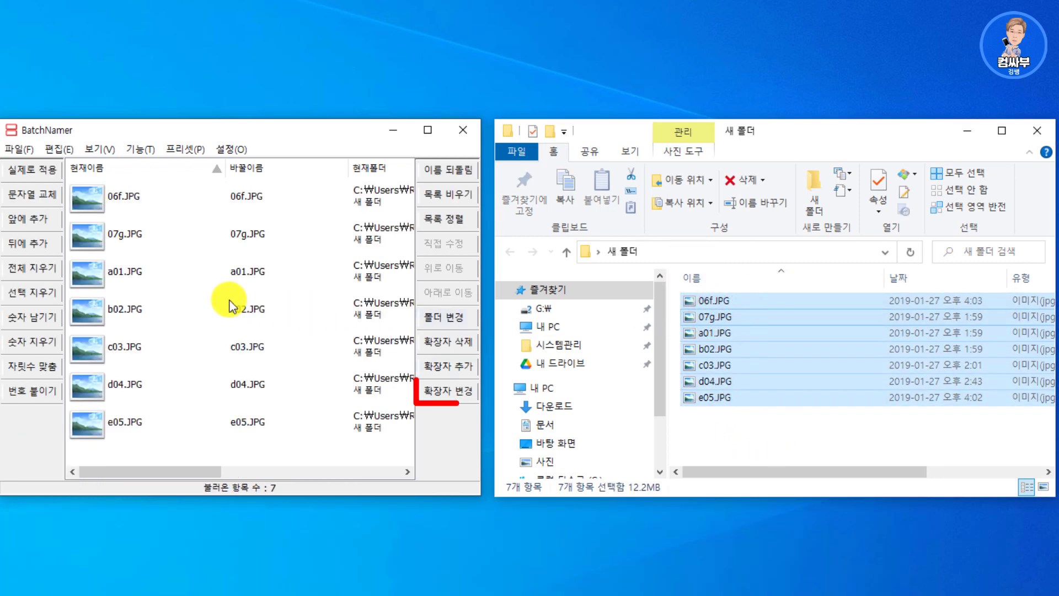
left_click(450, 393)
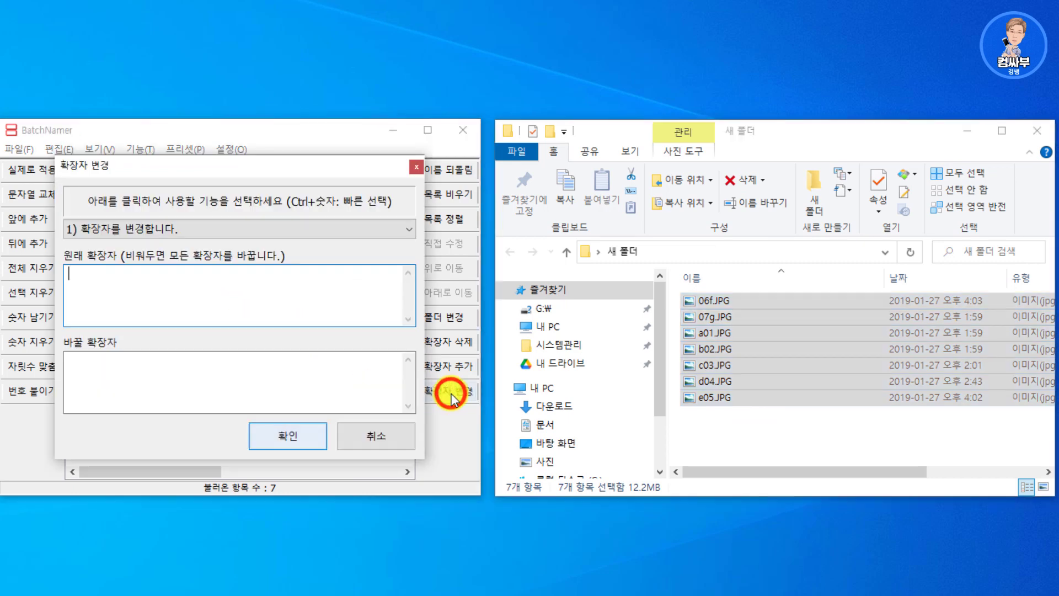
left_click(102, 231)
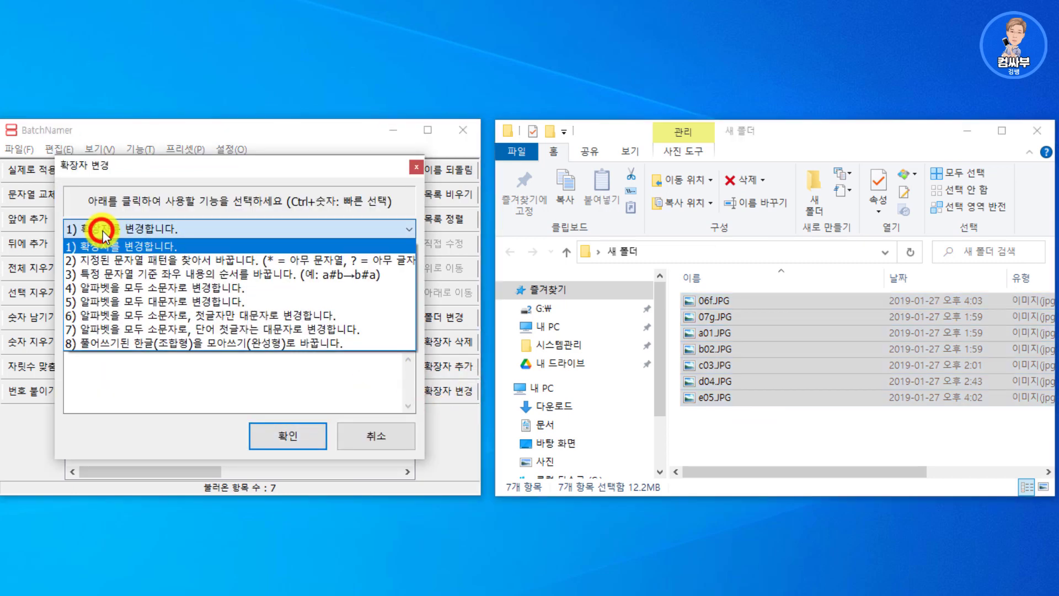
left_click(197, 290)
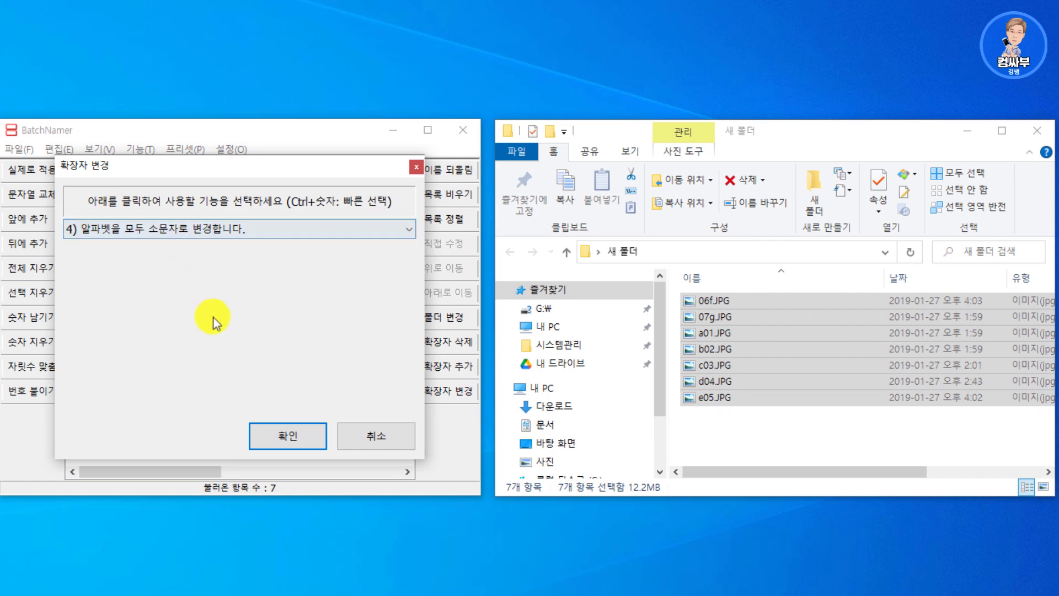
left_click(286, 438)
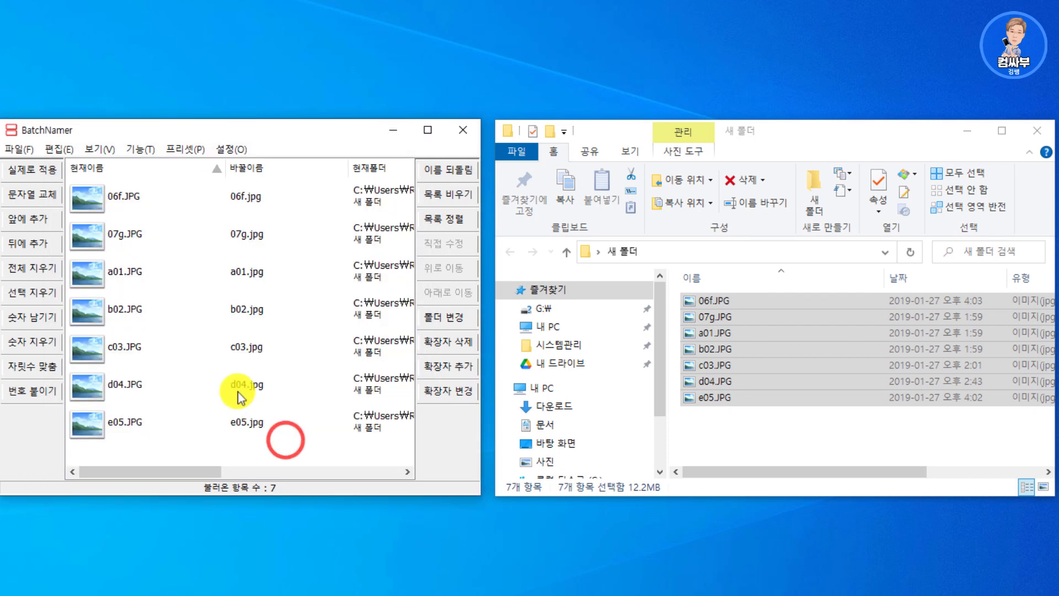
Apply the lowercase extensions directly to the original files and refresh the 새 폴더 file listing
left_click(26, 169)
left_click(218, 293)
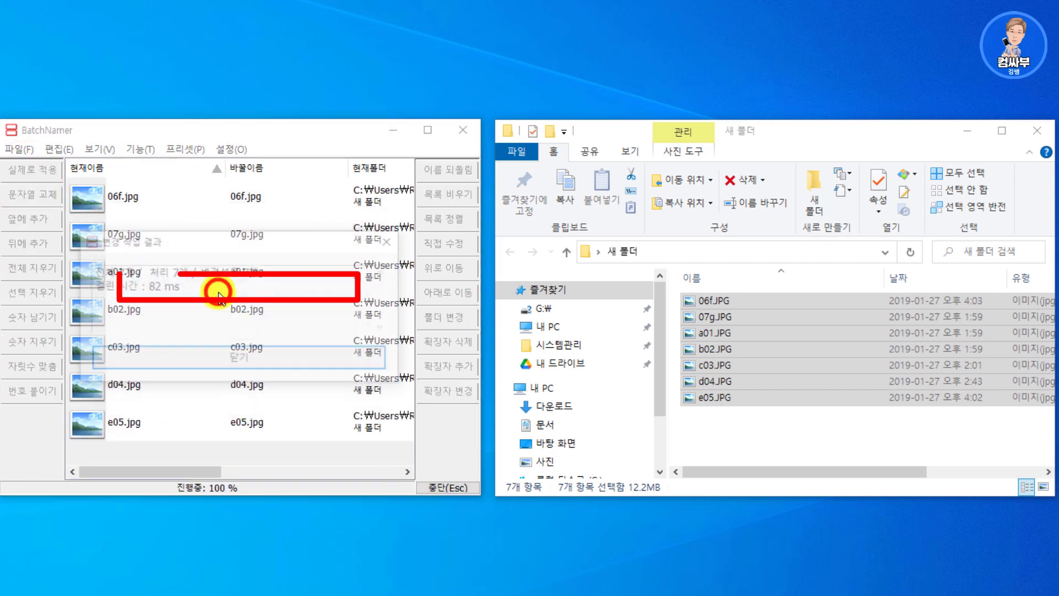
key("Return")
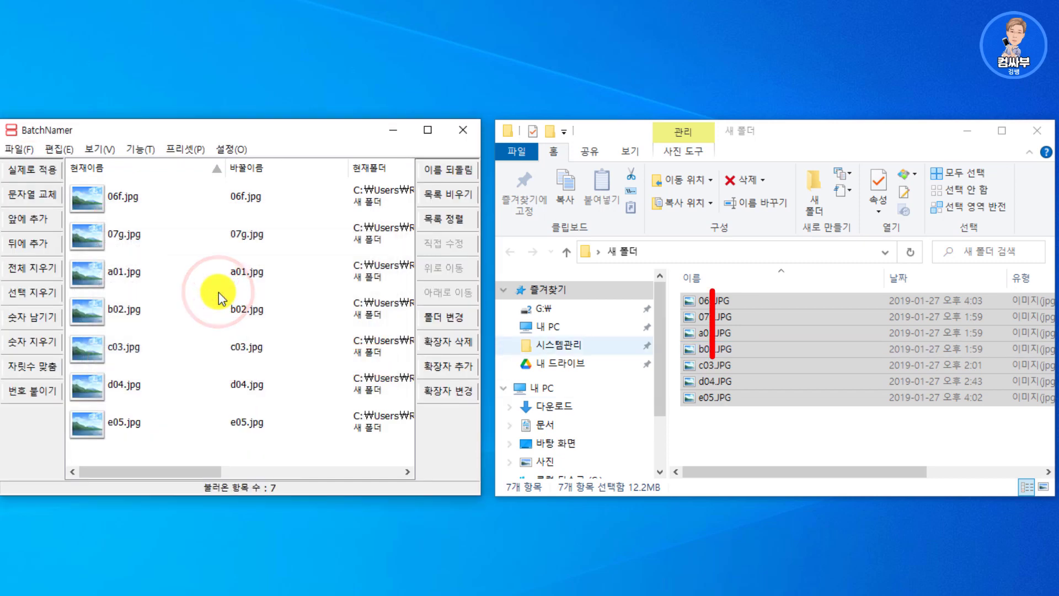
left_click(752, 433)
key("F5")
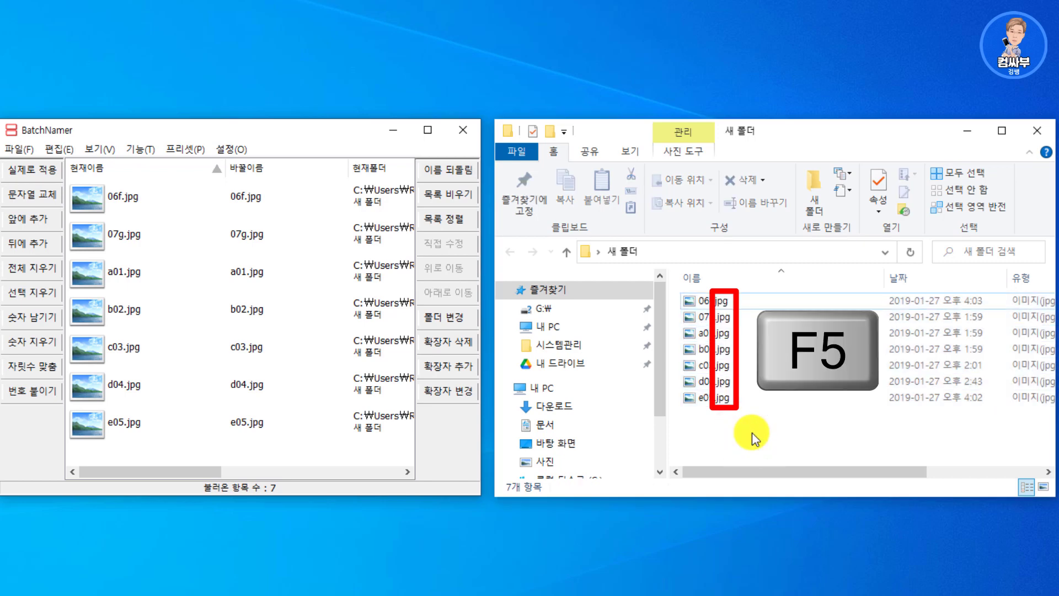